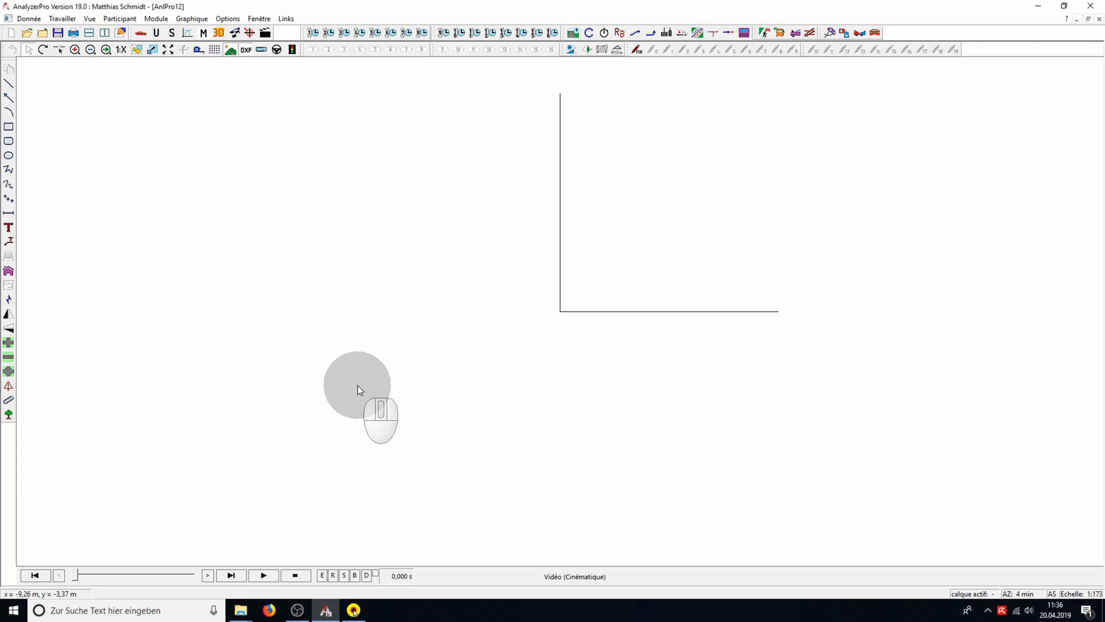
Insert a four-way intersection with the default dimensions at the origin of the drawing
left_click(8, 344)
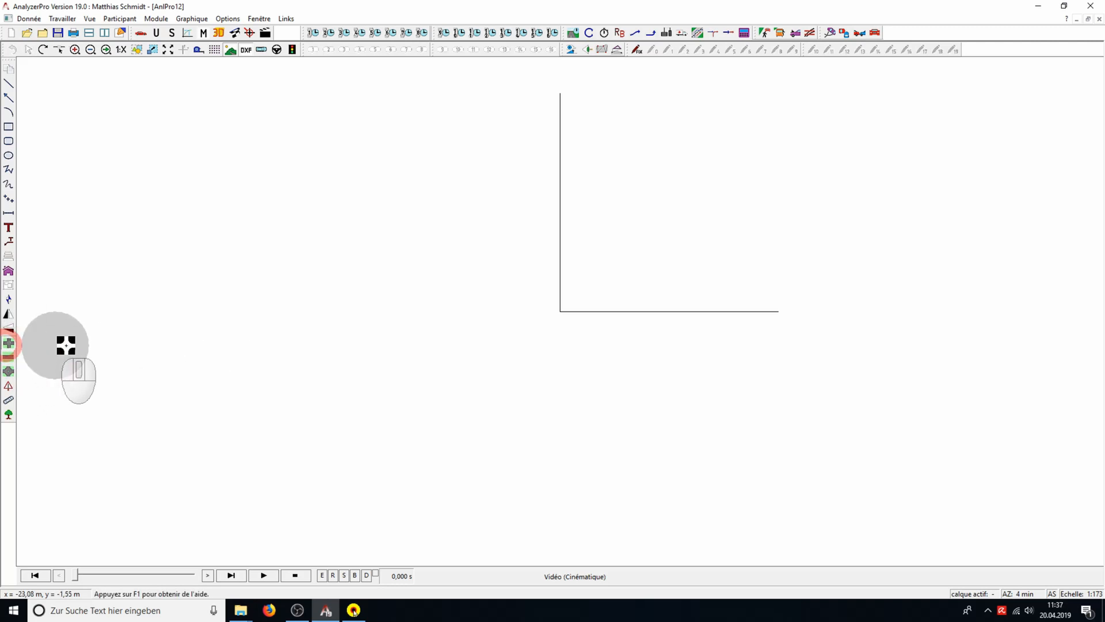
left_click(560, 311)
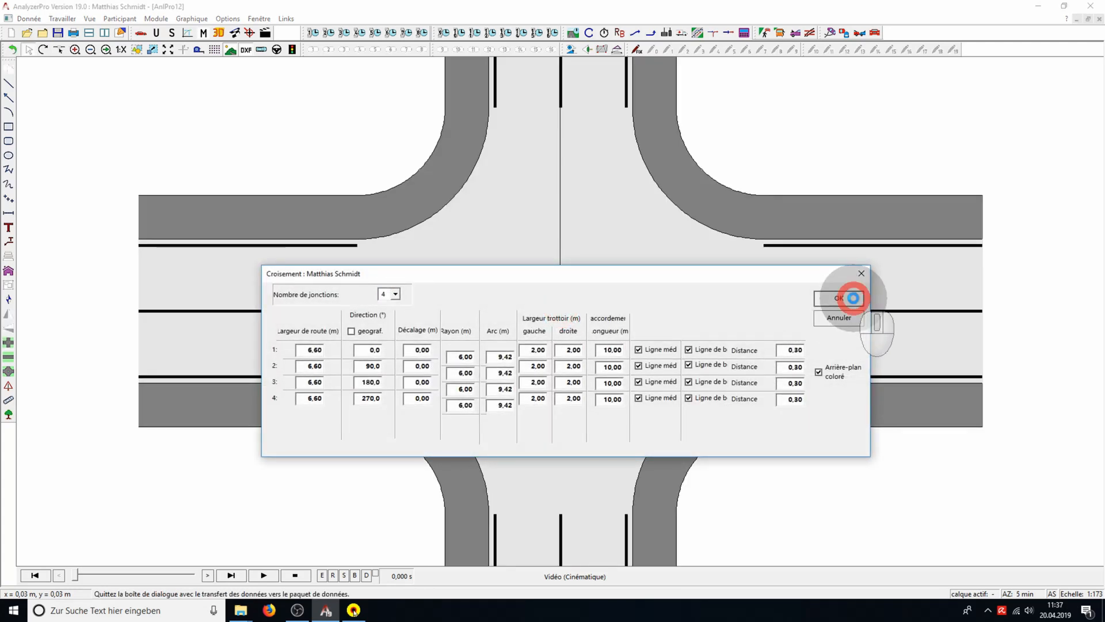
left_click(853, 297)
scroll(538, 250, "down", 3)
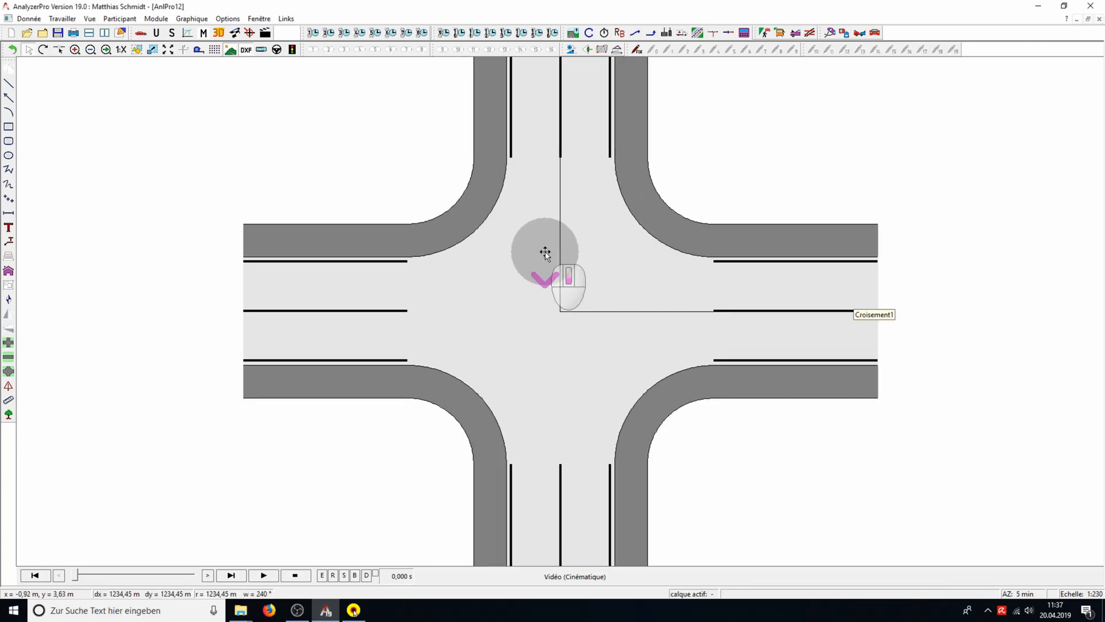
Place five deciduous trees (arbre feuillu) along the outer edge of the sidewalk around the intersection's upper-left corner
left_click(9, 414)
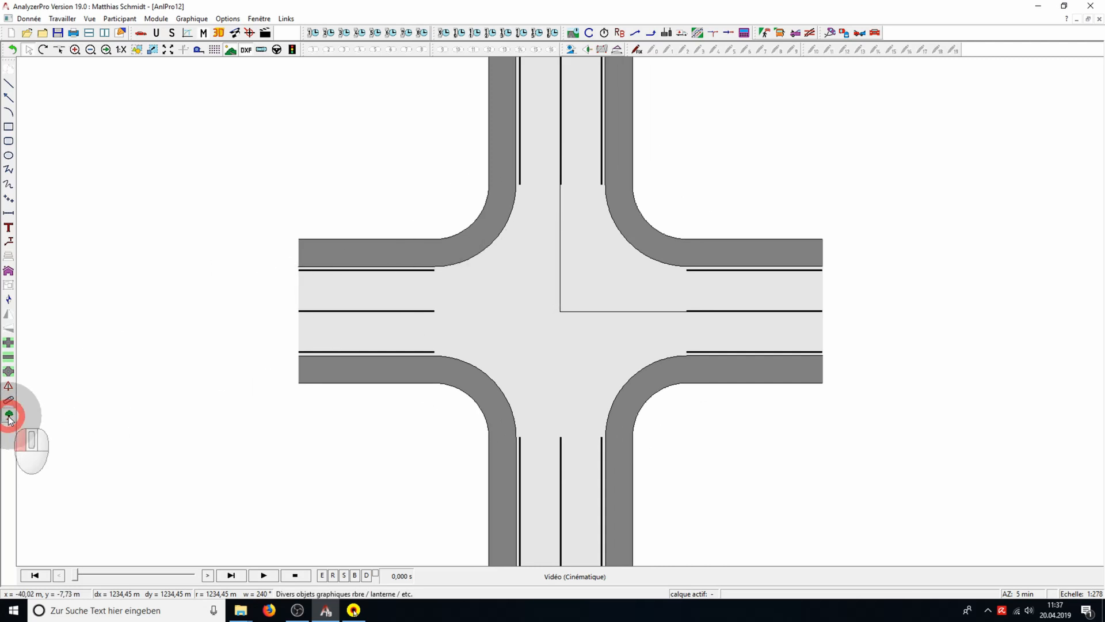
left_click(310, 205)
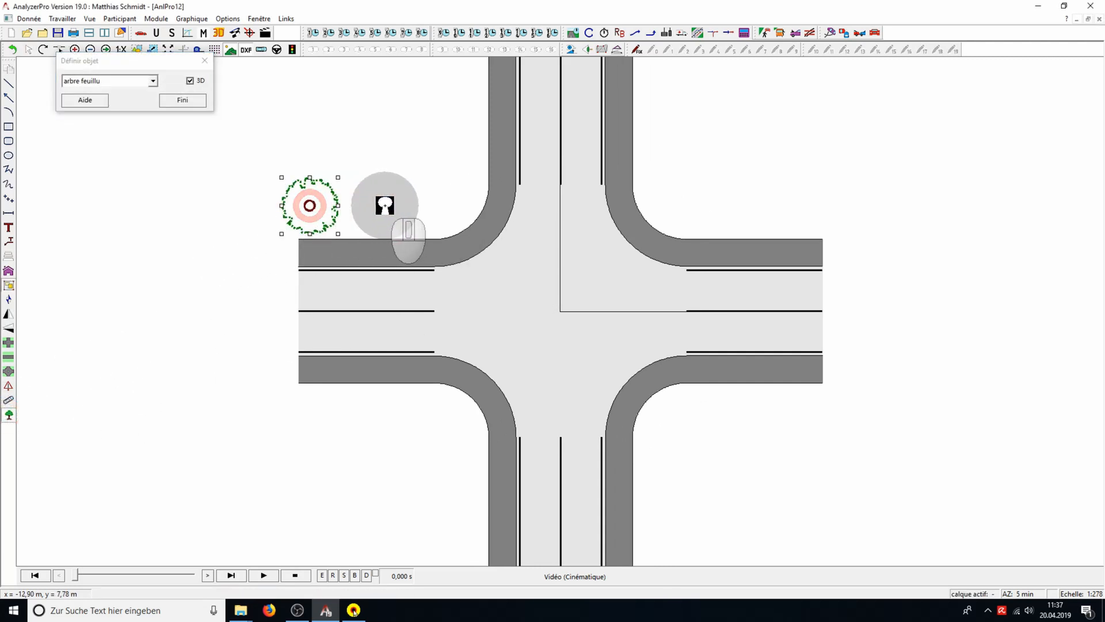
left_click(385, 205)
left_click(437, 174)
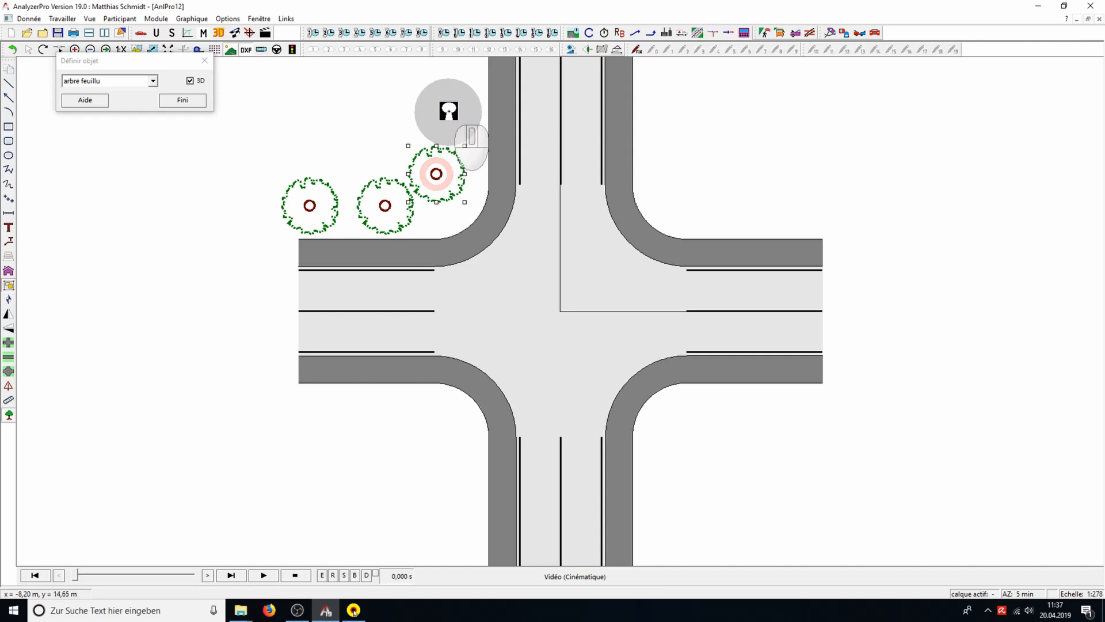
left_click(449, 110)
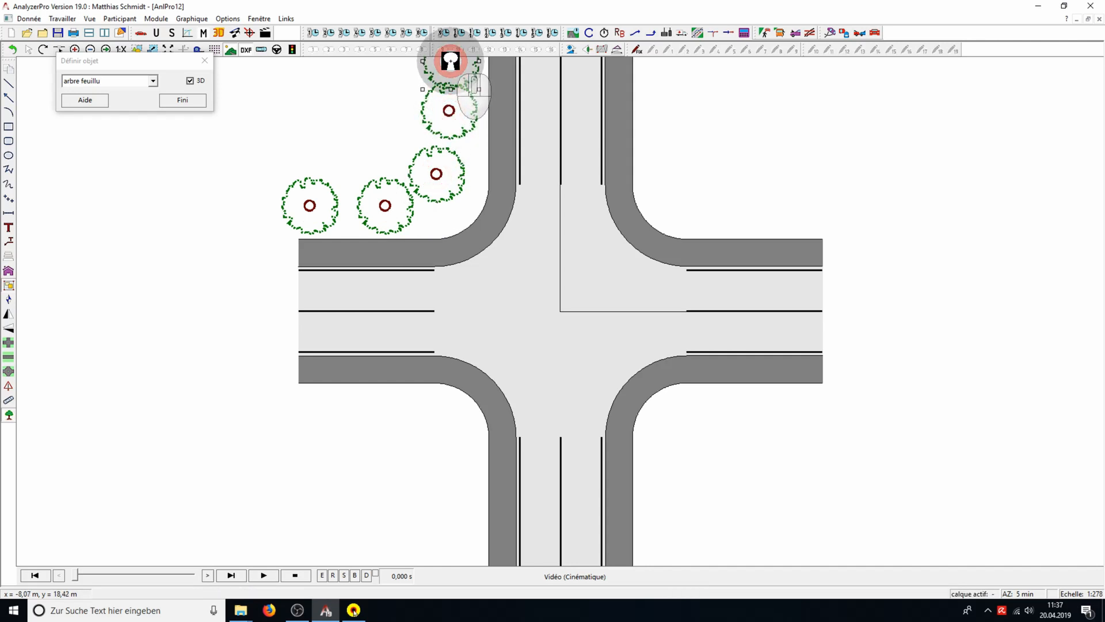
Place a conifer (conifère) beside the upper road arm, outside the sidewalk at the intersection's upper-right corner
left_click(153, 81)
left_click(140, 103)
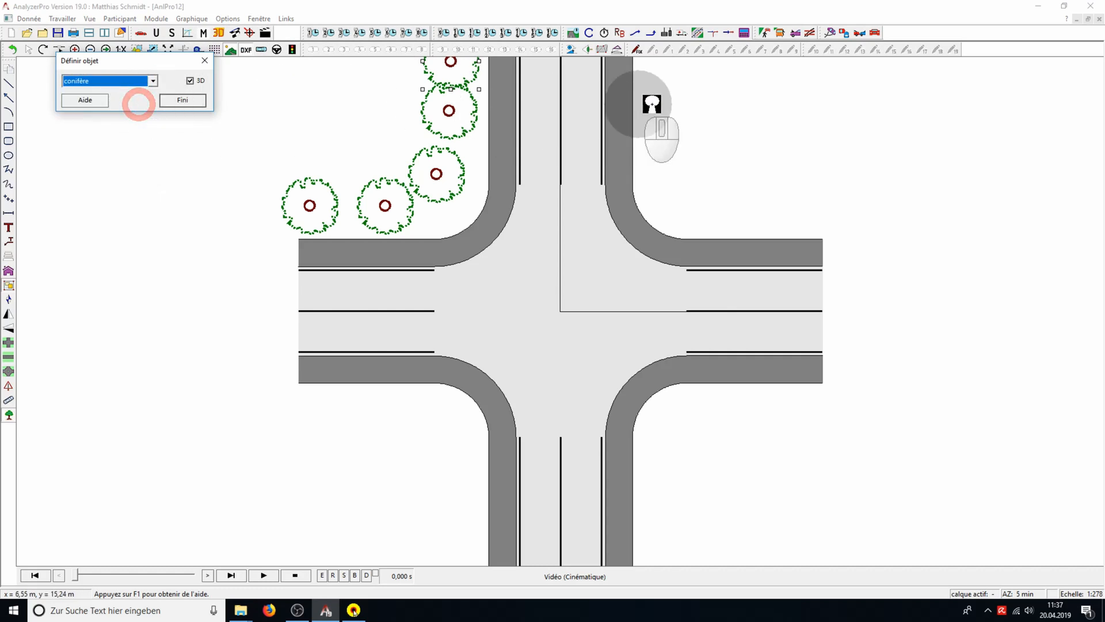
left_click(681, 104)
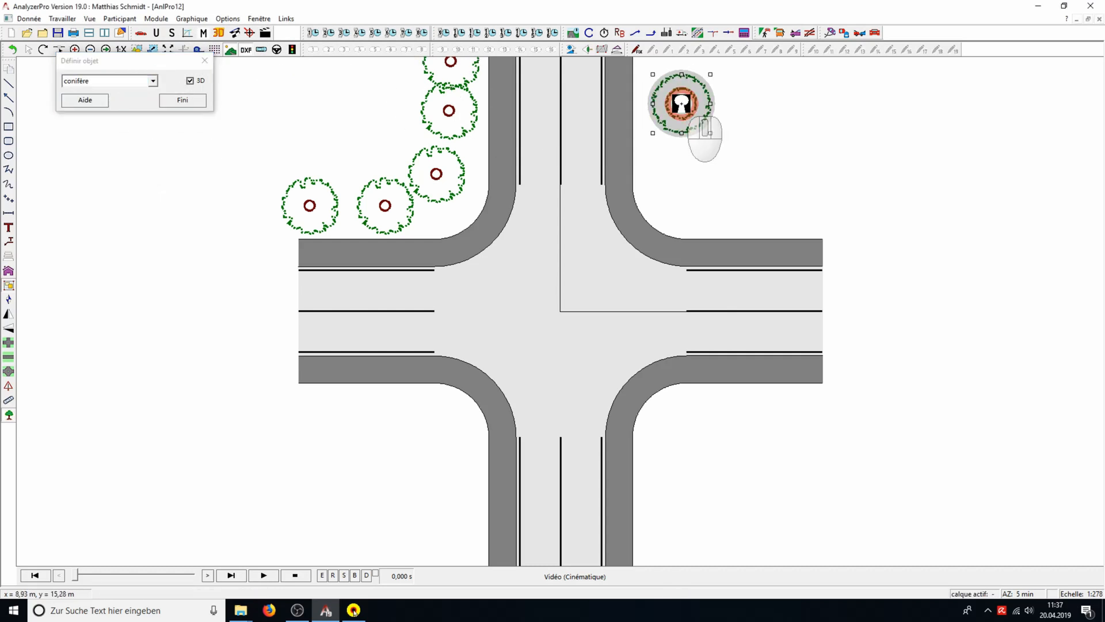
Place an advertising column (borne publicitaire) below the conifer, outside the curved sidewalk of the upper-right corner
left_click(153, 81)
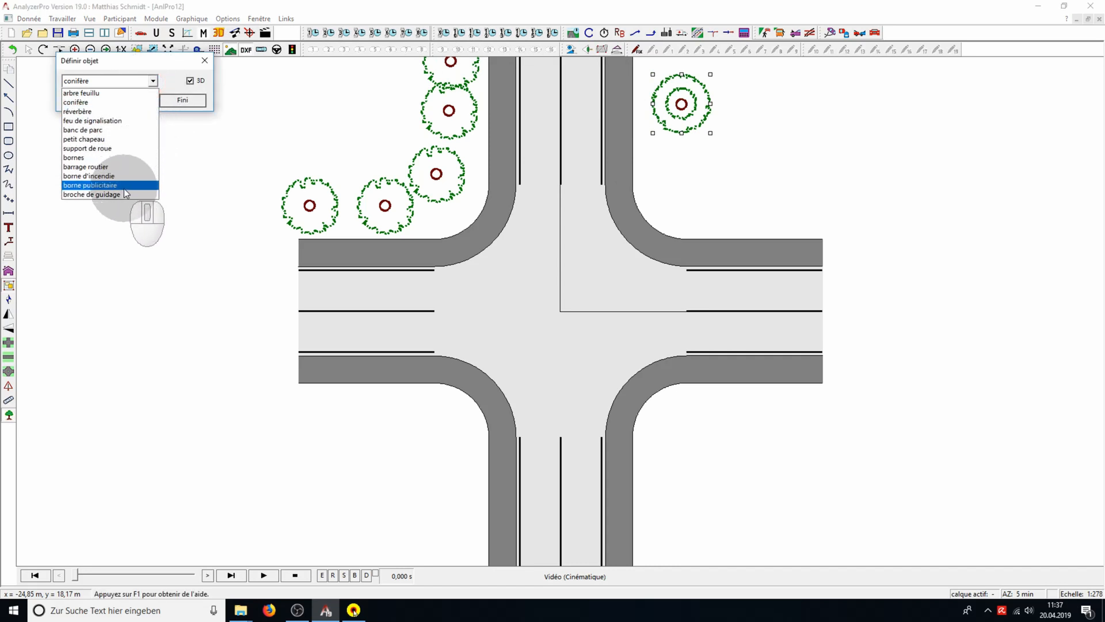
left_click(123, 186)
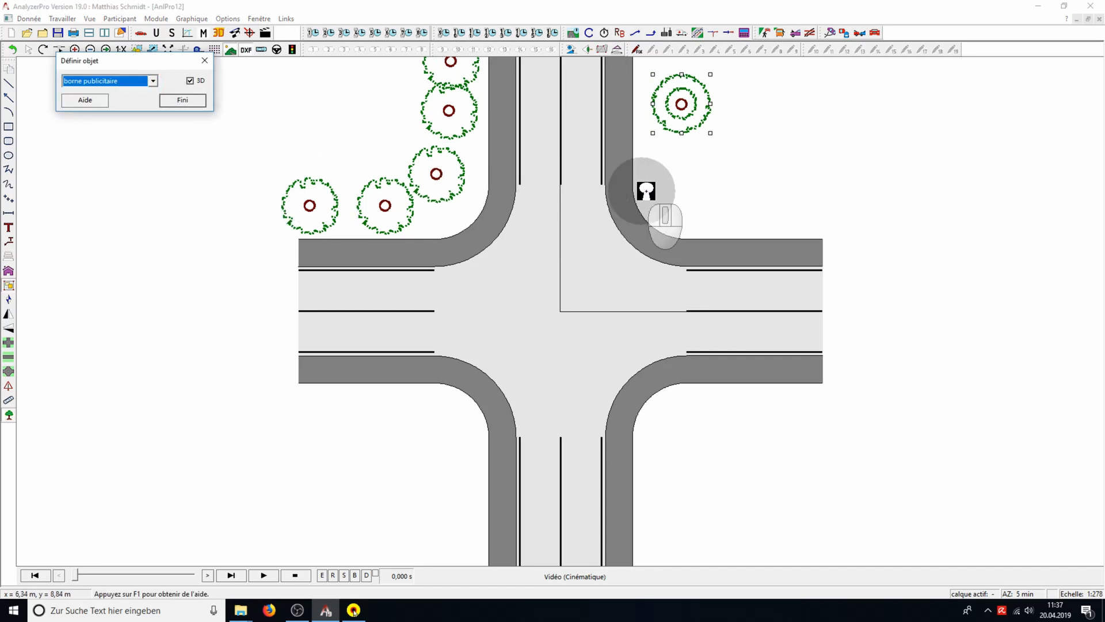
left_click(684, 191)
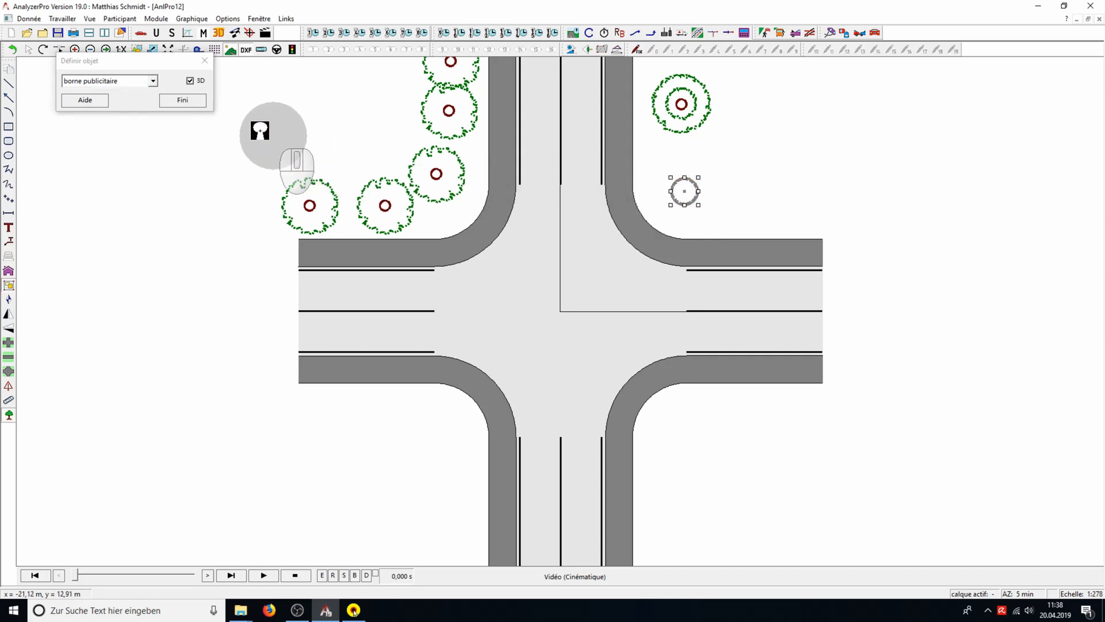
Place a park bench (banc de parc) on the right-hand sidewalk of the upper road arm
left_click(154, 83)
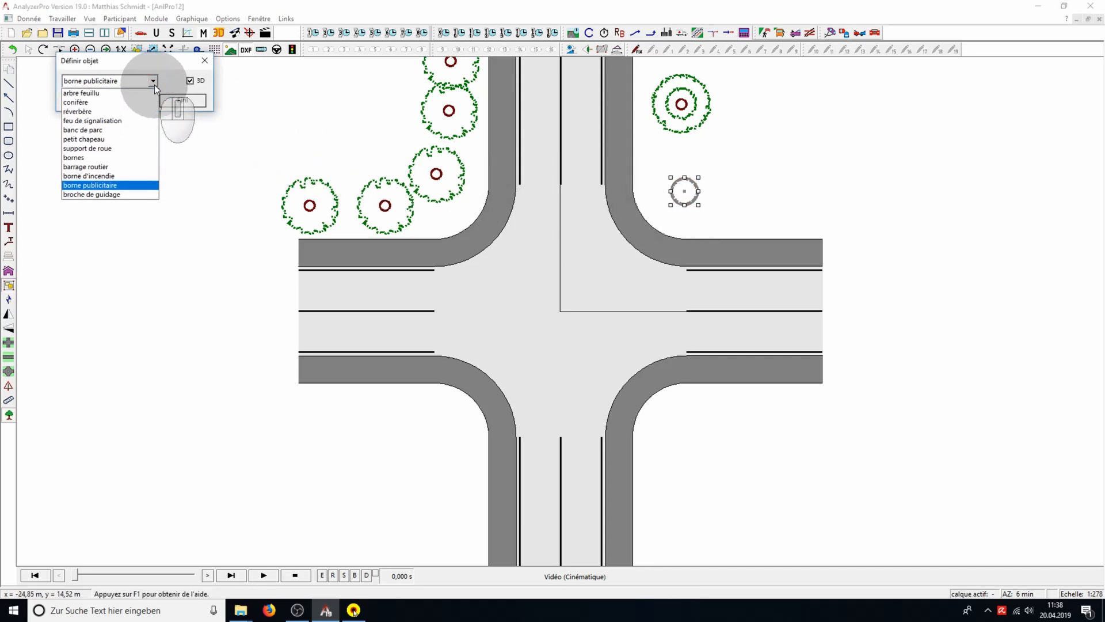
left_click(148, 129)
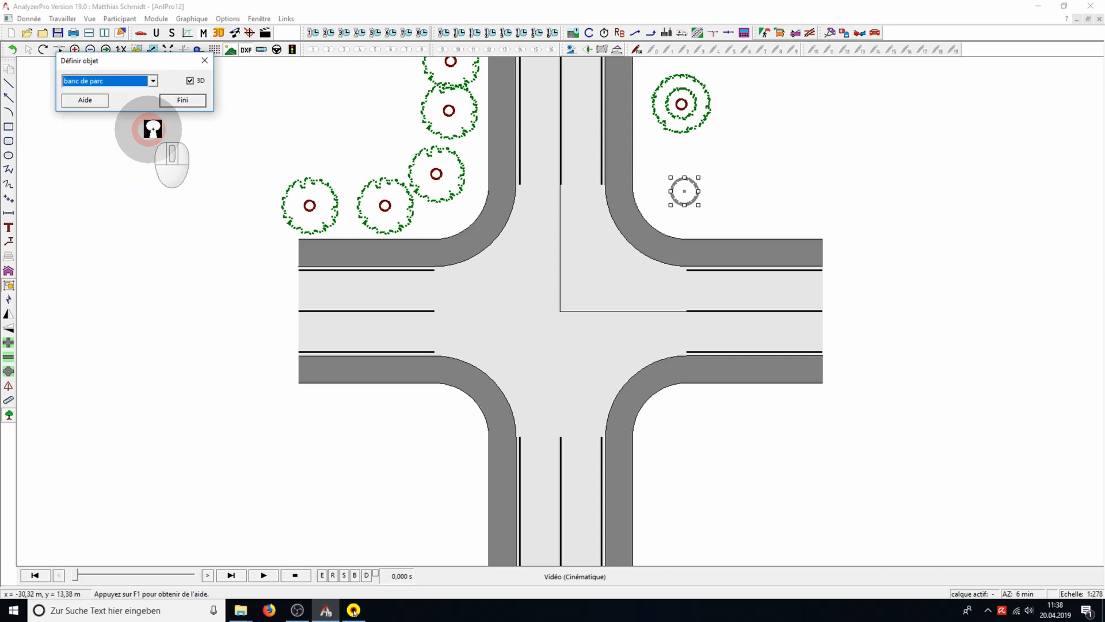
left_click(619, 131)
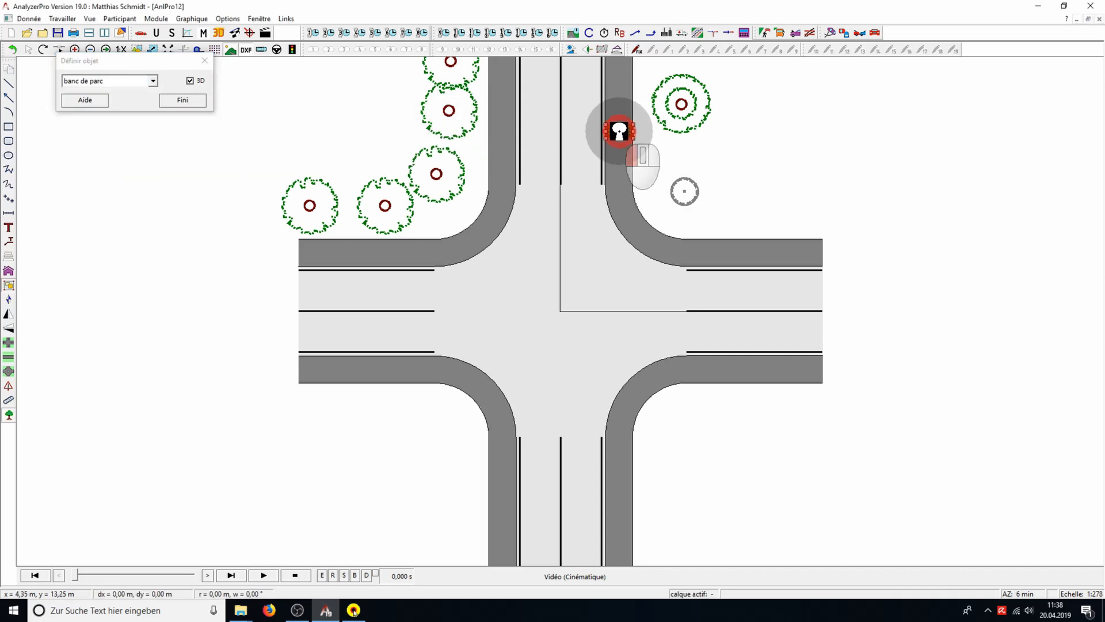
Place two street lamps (réverbère) on the curved sidewalk of the upper-left corner and finish placing objects
left_click(153, 80)
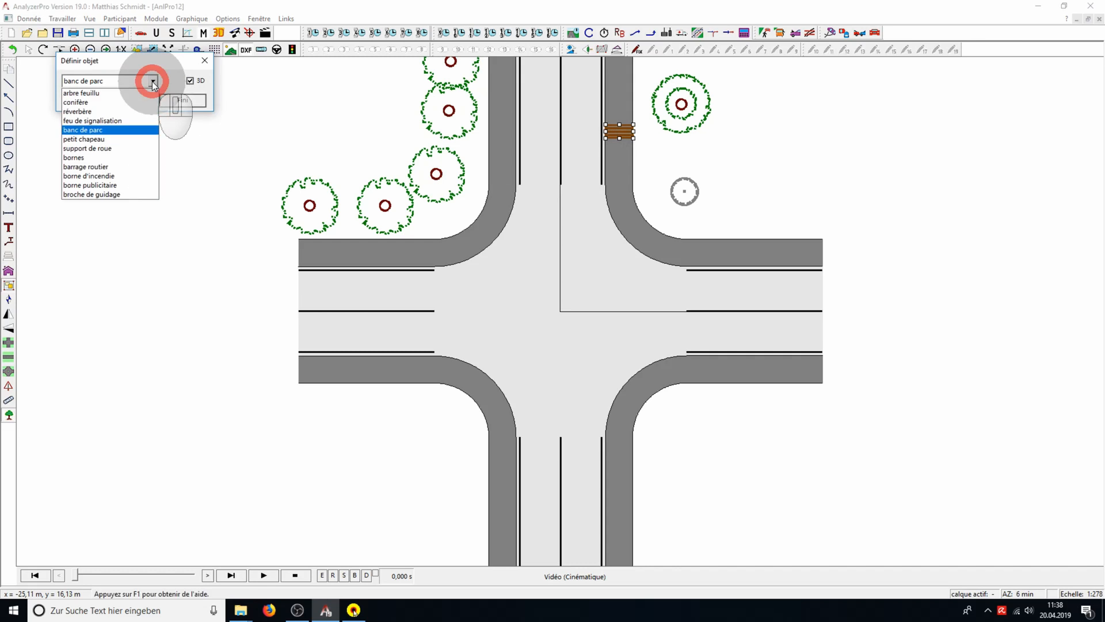
left_click(143, 109)
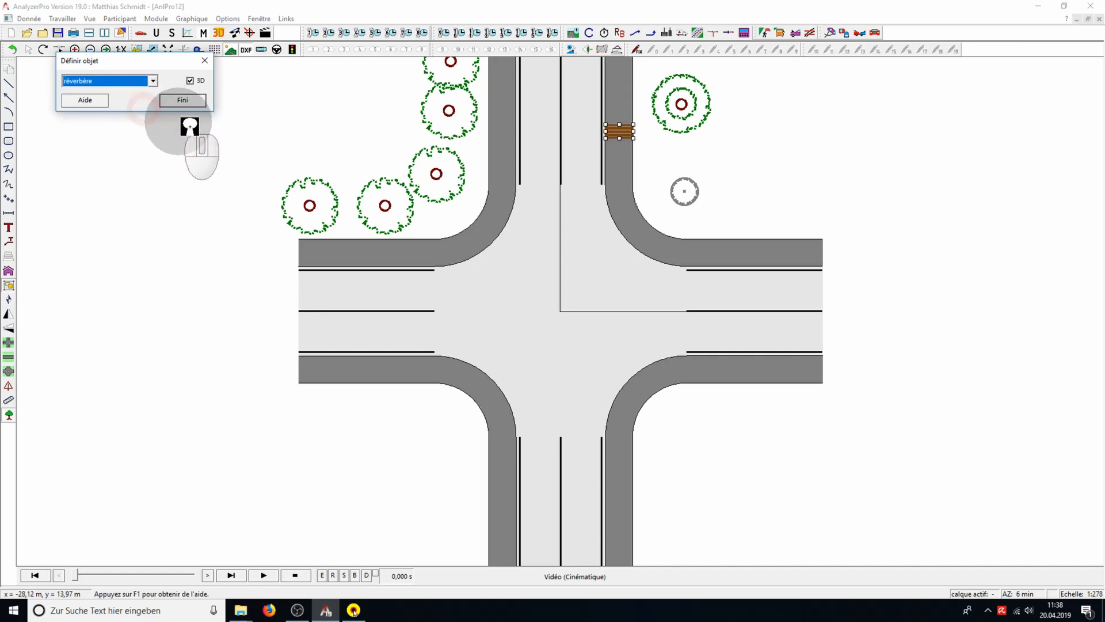
left_click(469, 242)
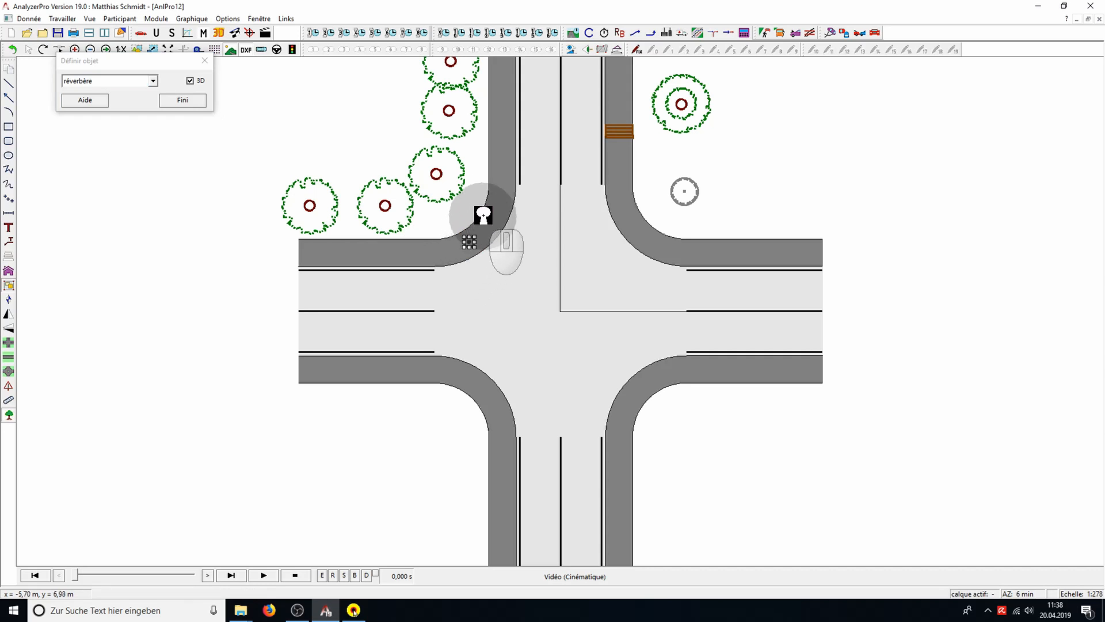
left_click(502, 191)
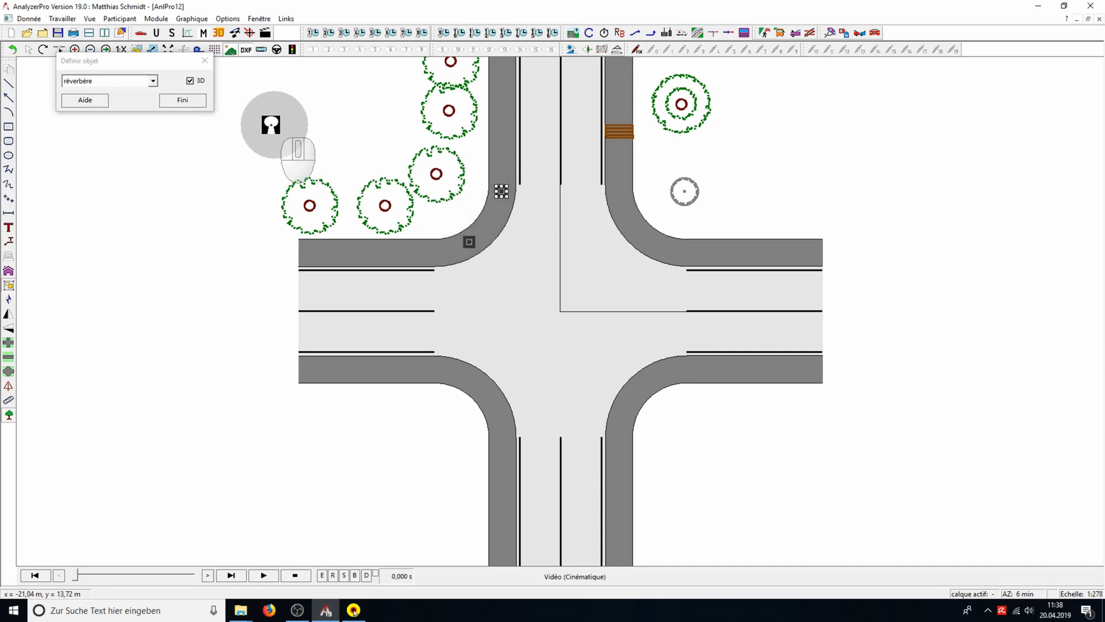
left_click(171, 101)
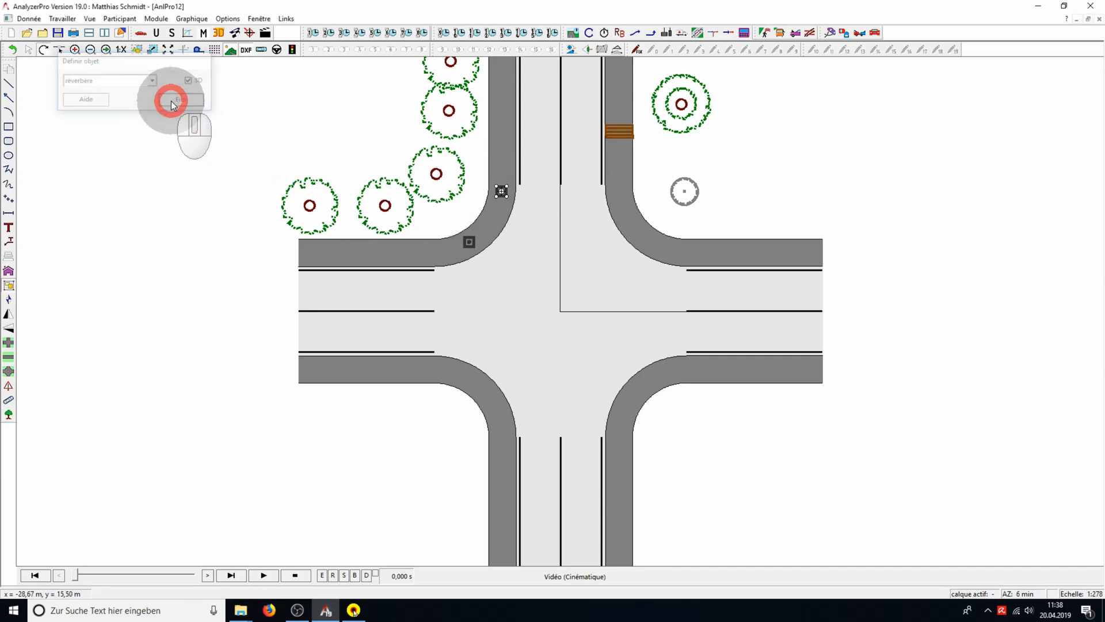
Rotate the park bench a quarter turn to run along the road, and move the advertising column closer to the sidewalk
left_click(621, 132)
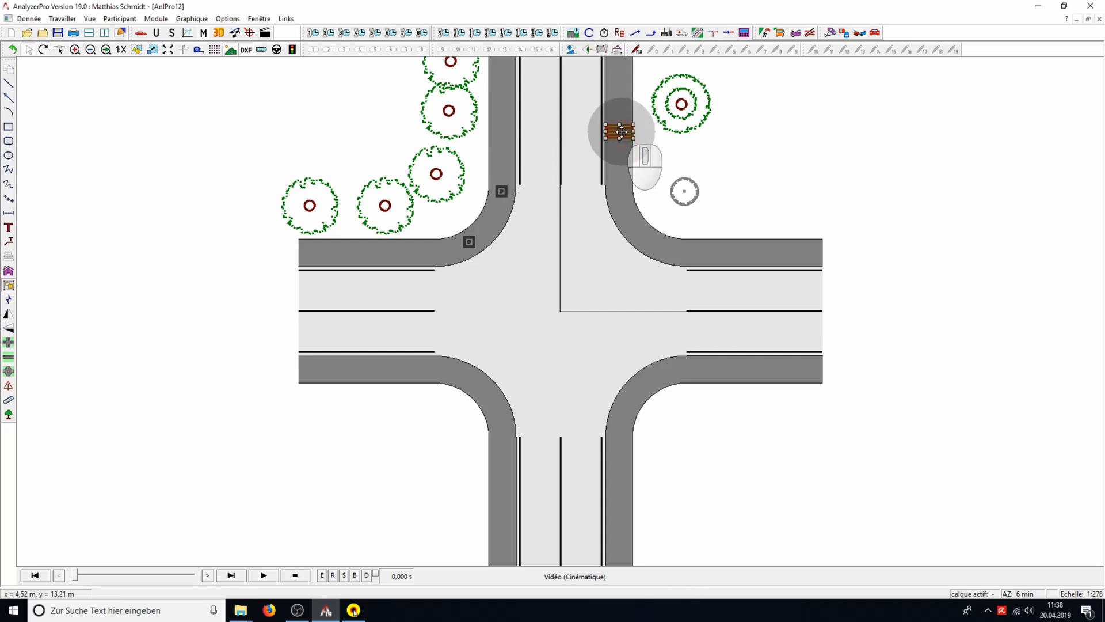
left_click(45, 49)
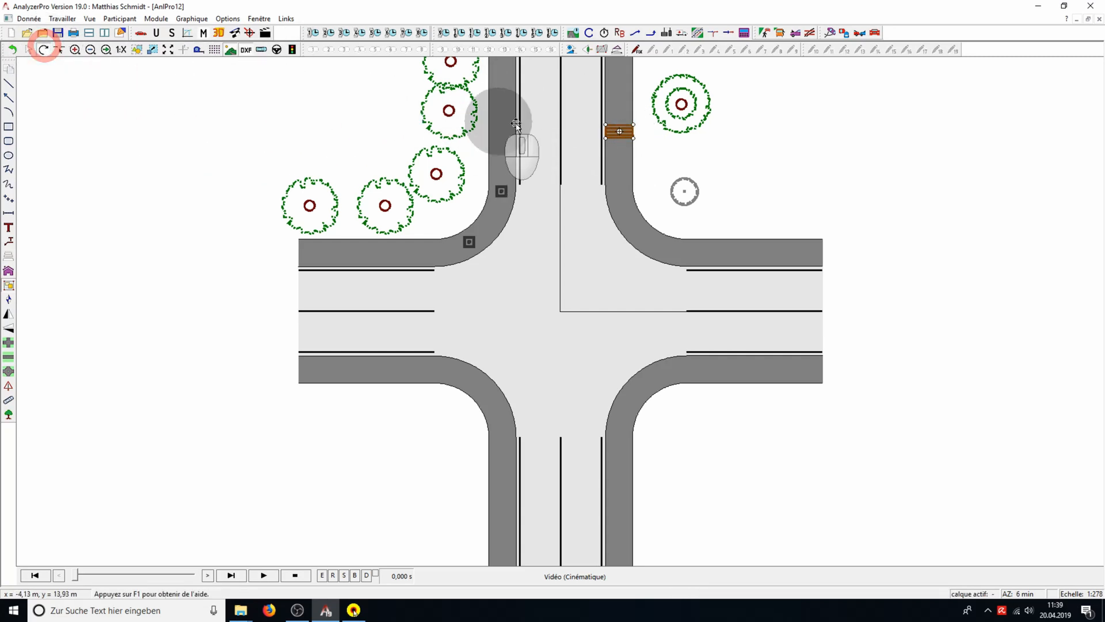
left_click_drag(634, 124, 602, 96)
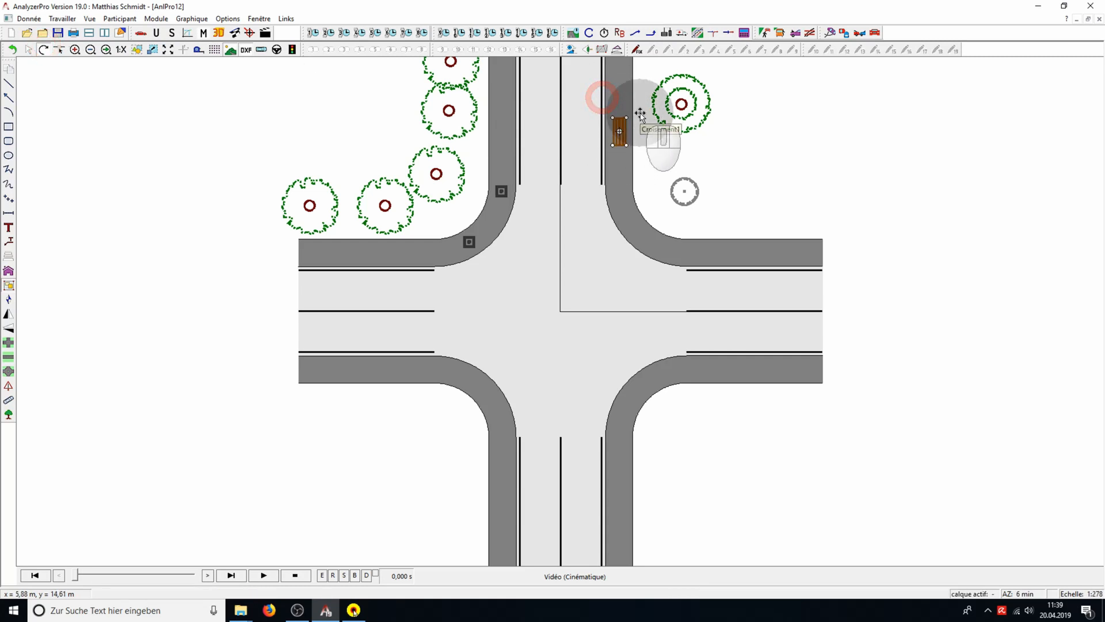
left_click_drag(684, 192, 663, 180)
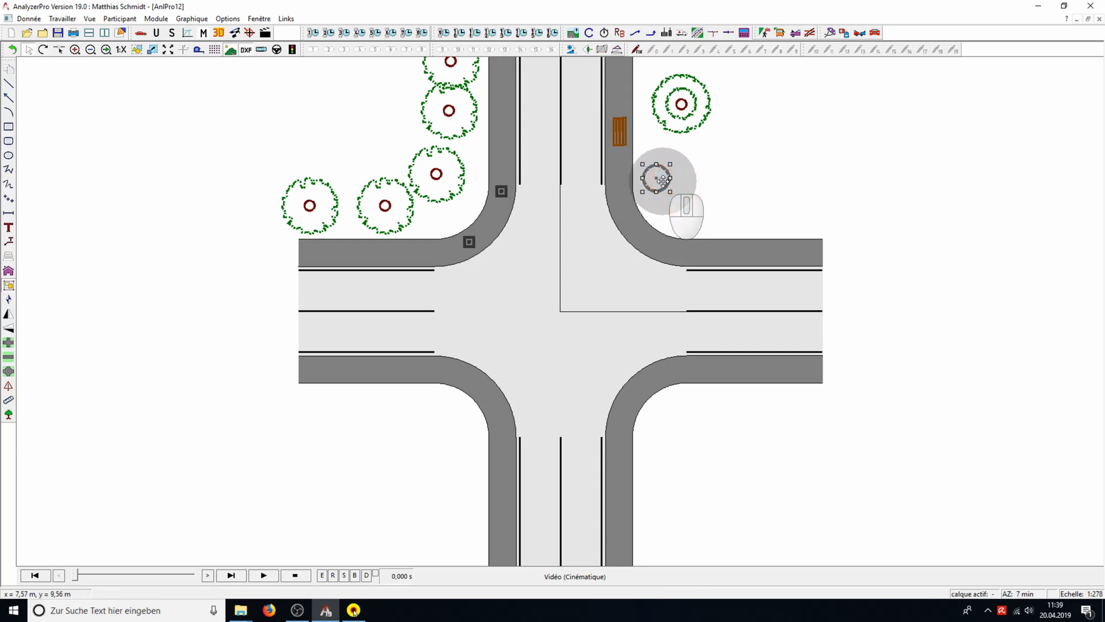
left_click_drag(663, 180, 662, 180)
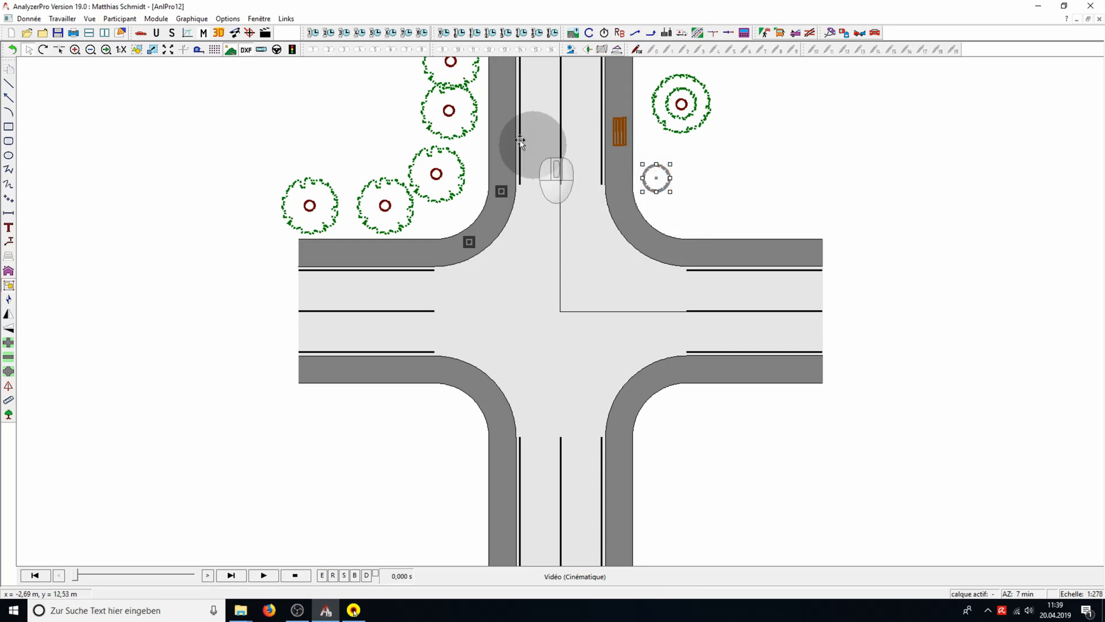
Open the 3D view, tile it side by side with the plan, and orbit it to a higher viewpoint over the intersection
left_click(219, 32)
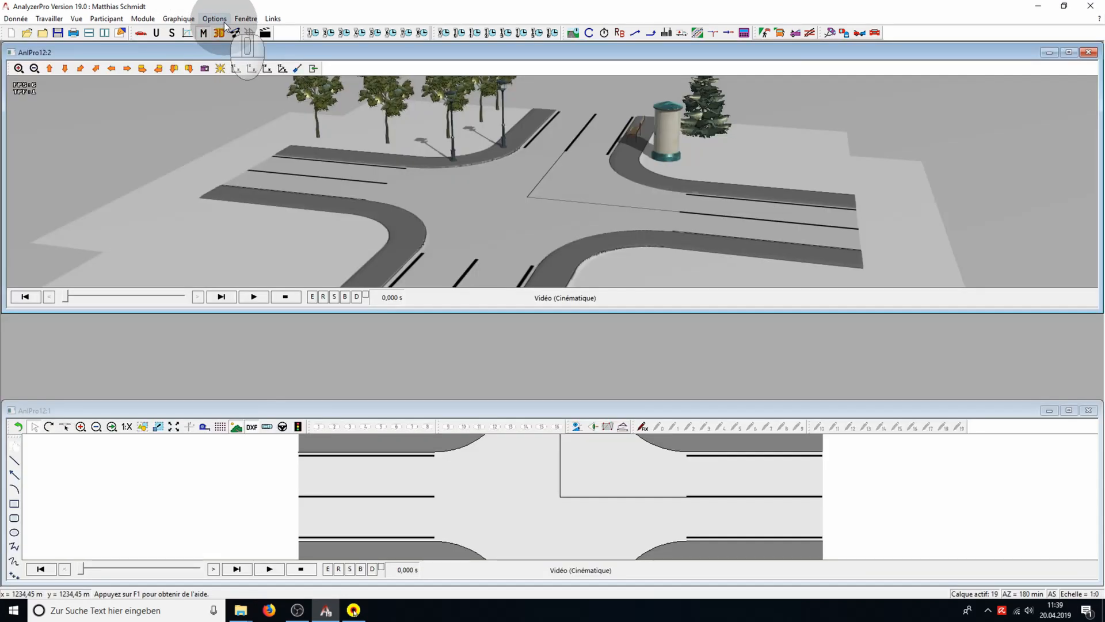
left_click(104, 34)
scroll(250, 352, "up", 5)
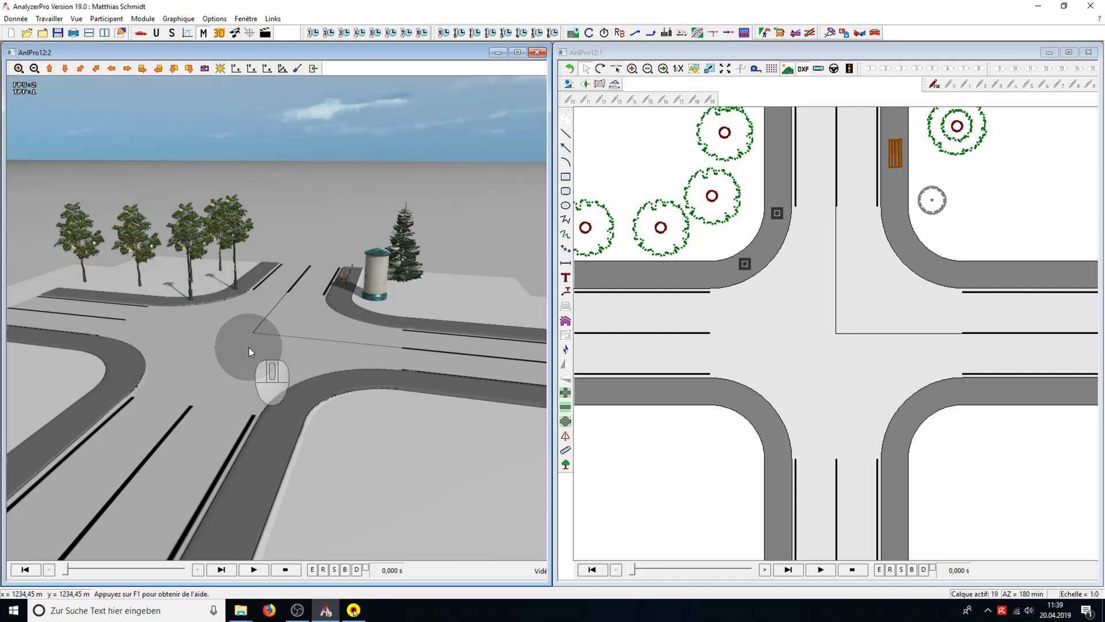
left_click_drag(334, 364, 317, 386)
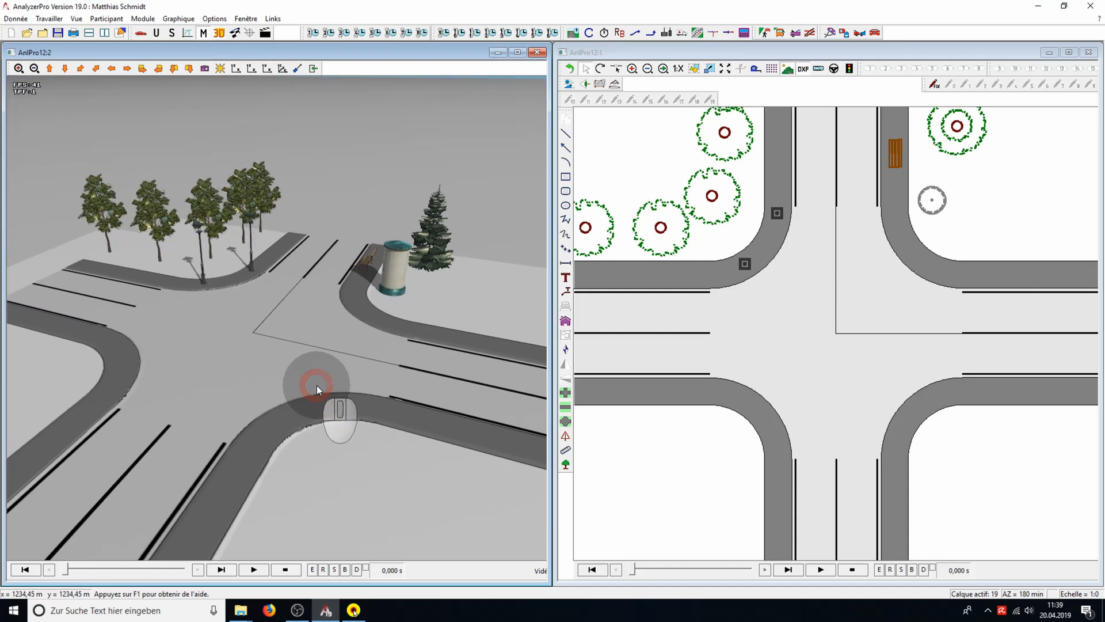
Move the lower street lamp to the sidewalk at the intersection's lower-left corner and switch on its light source
left_click(698, 271)
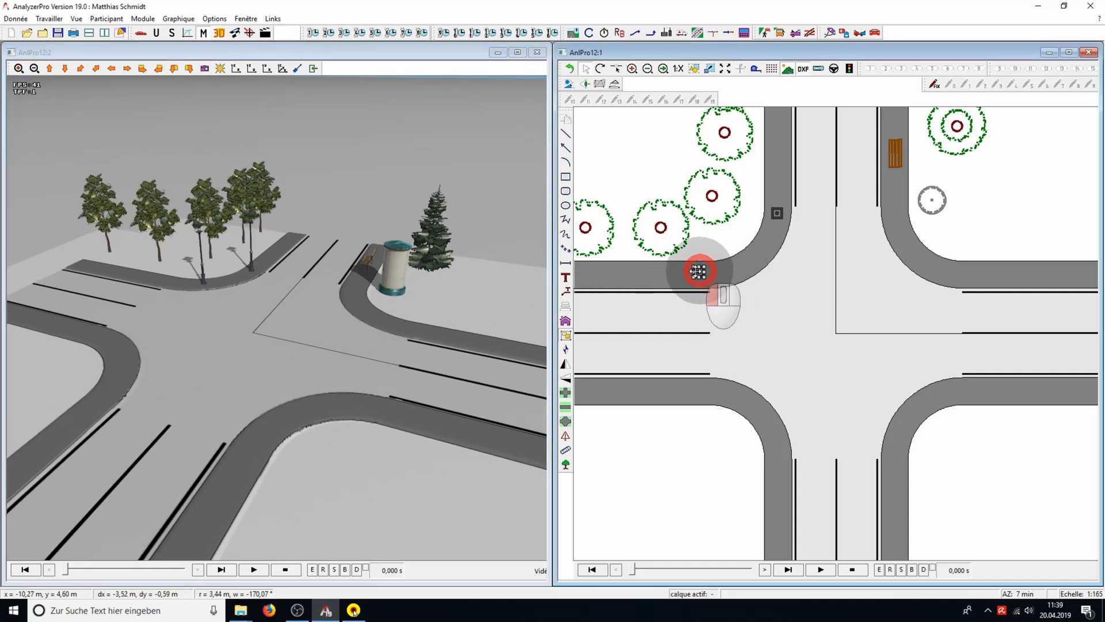
left_click_drag(698, 271, 723, 392)
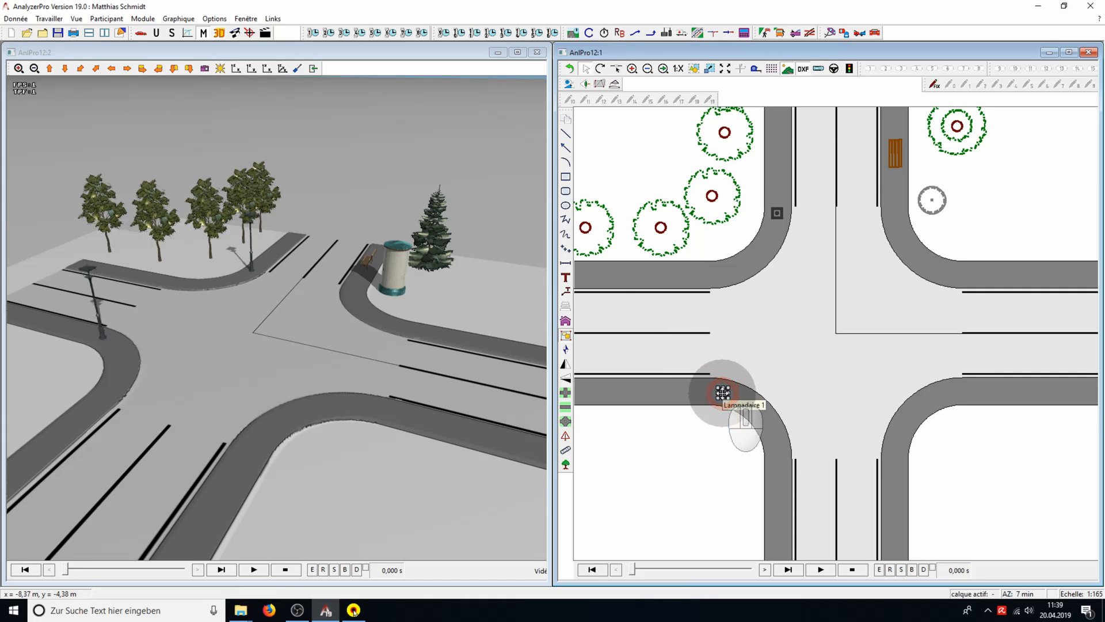
right_click(723, 393)
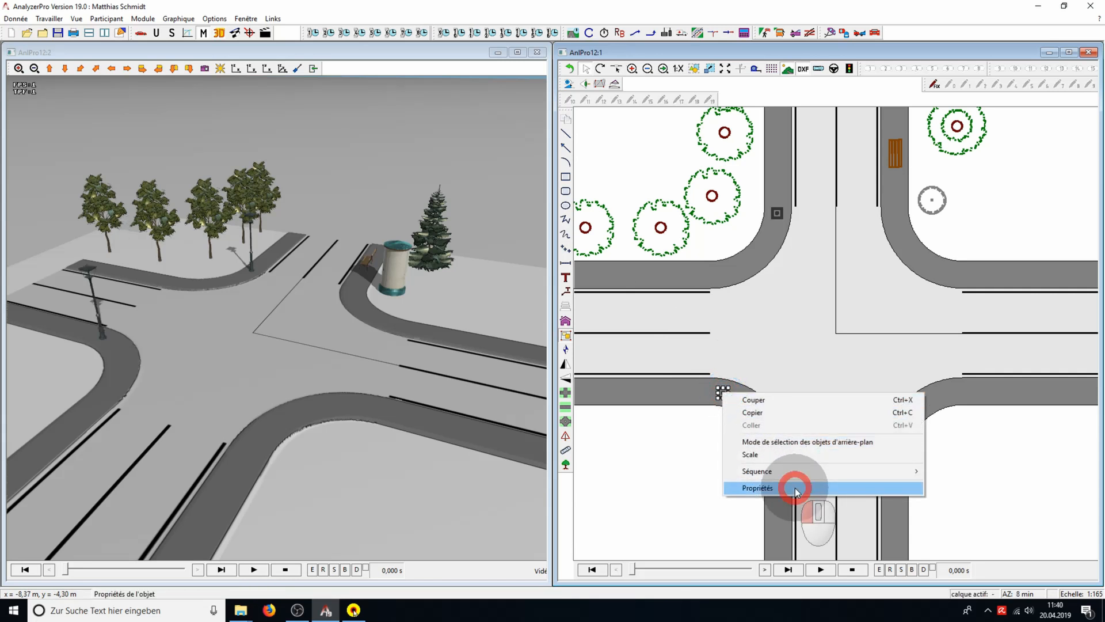
left_click(757, 488)
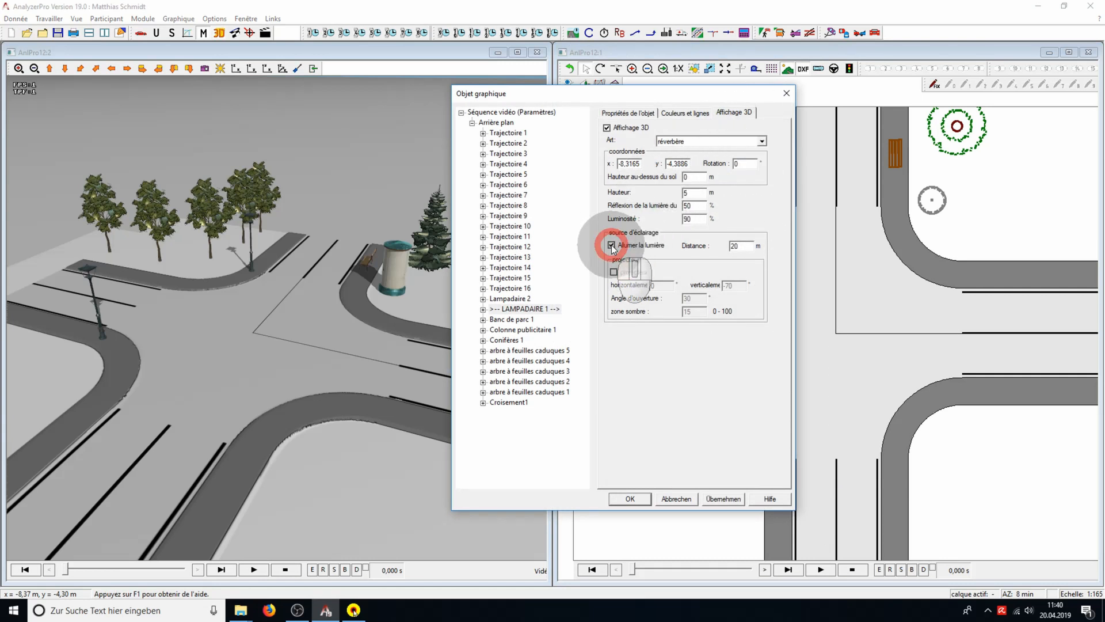
left_click(723, 499)
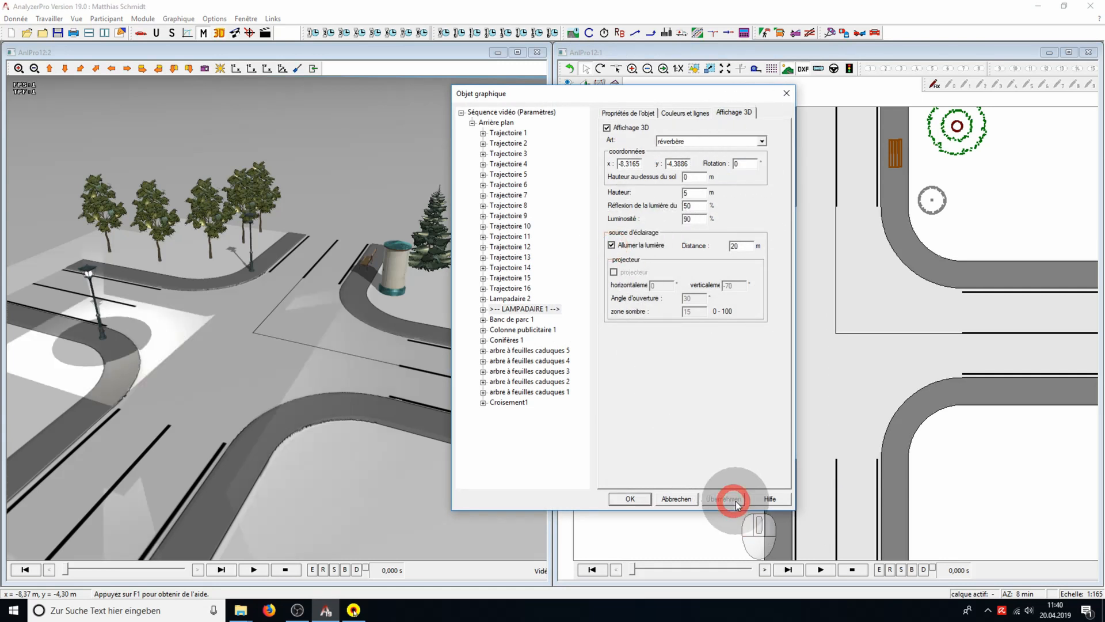
left_click(676, 498)
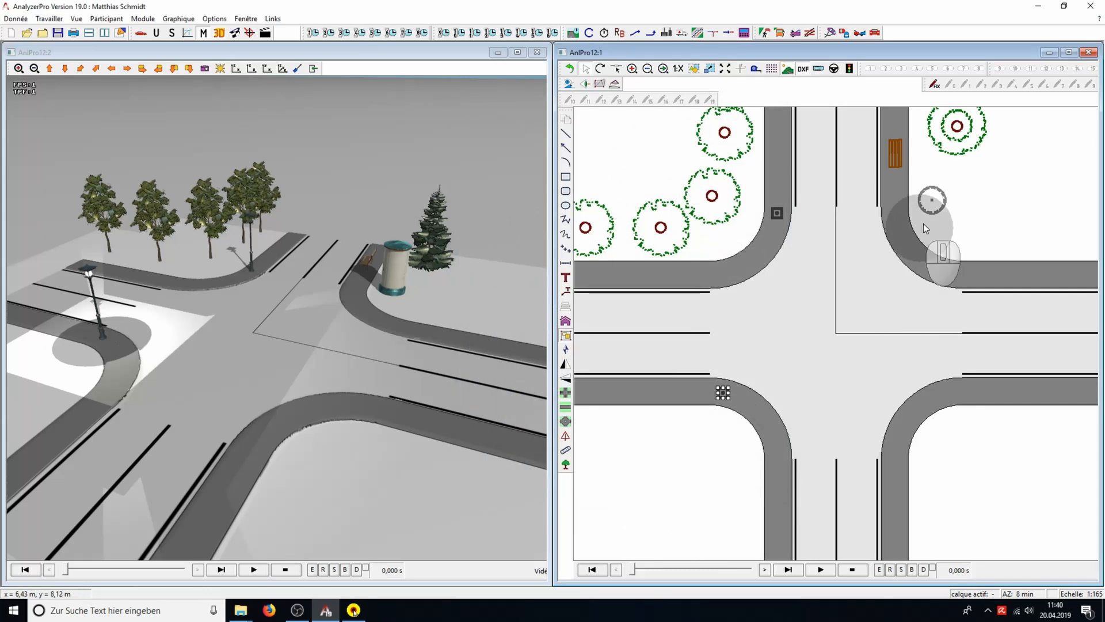
Move the conifer into the middle of the intersection and enlarge it
left_click_drag(948, 140, 811, 317)
left_click_drag(838, 278, 861, 262)
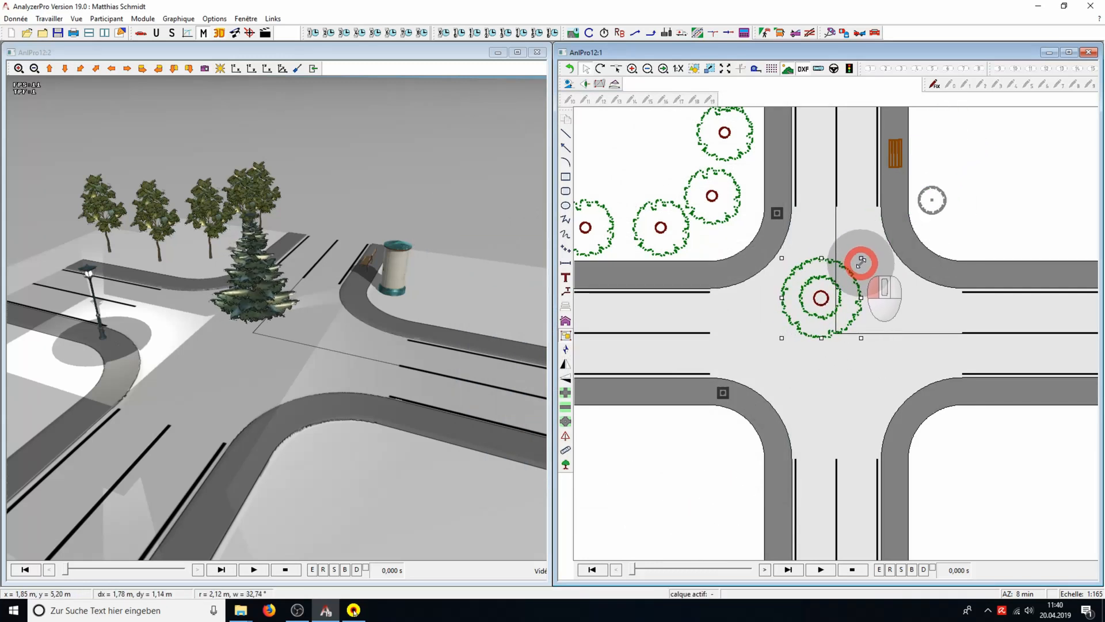
Set the conifer's height to 10 m and move it out of the intersection to the grass beside the park bench
right_click(838, 279)
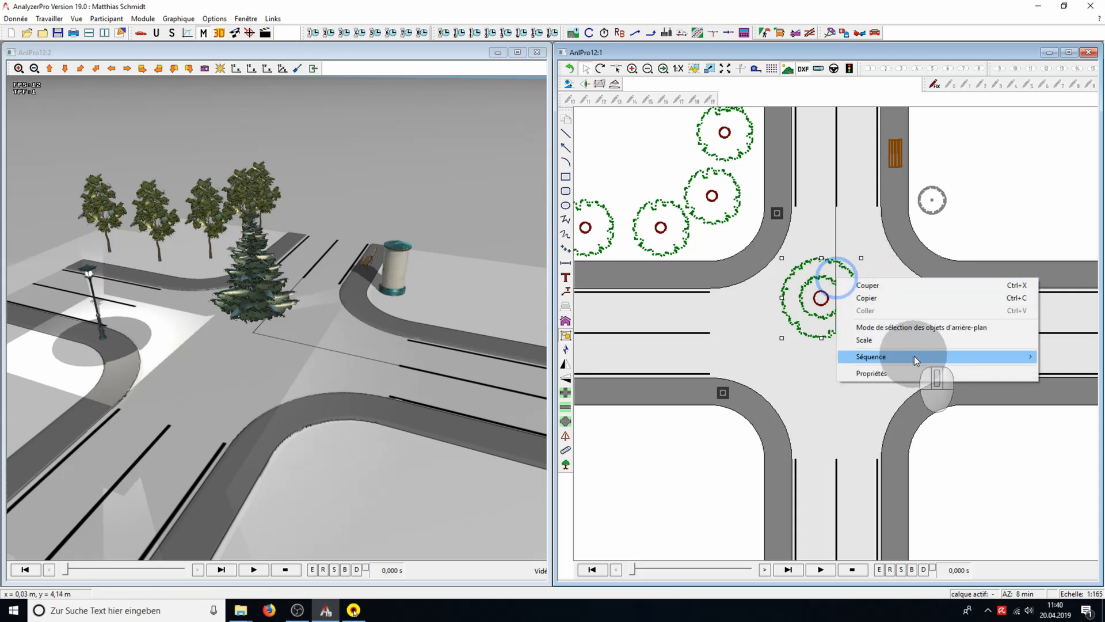
left_click(921, 374)
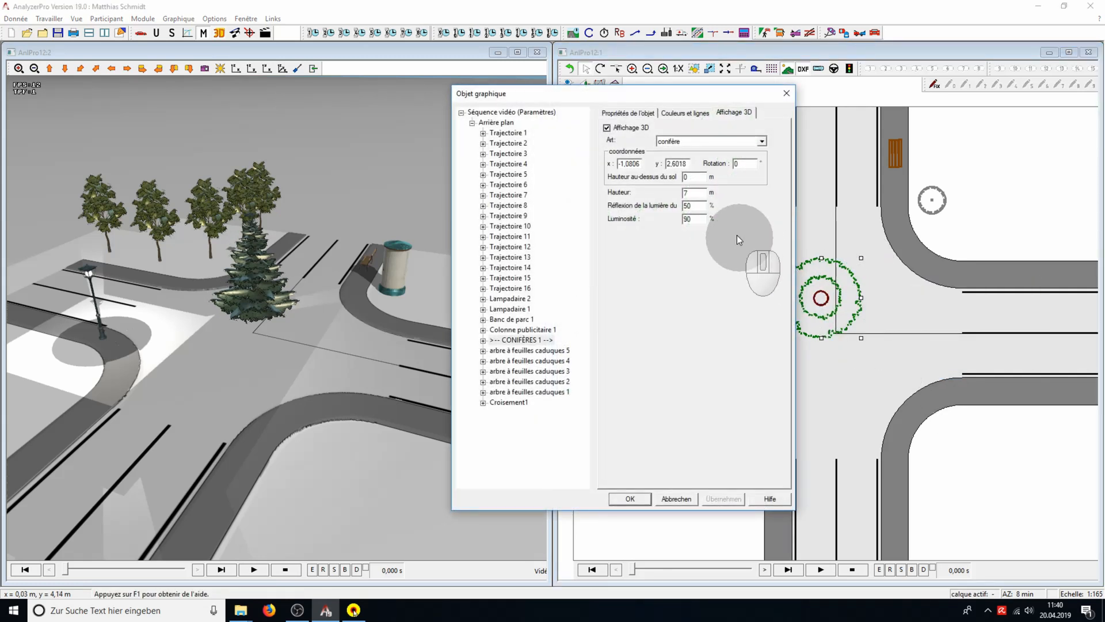
left_click_drag(691, 192, 665, 194)
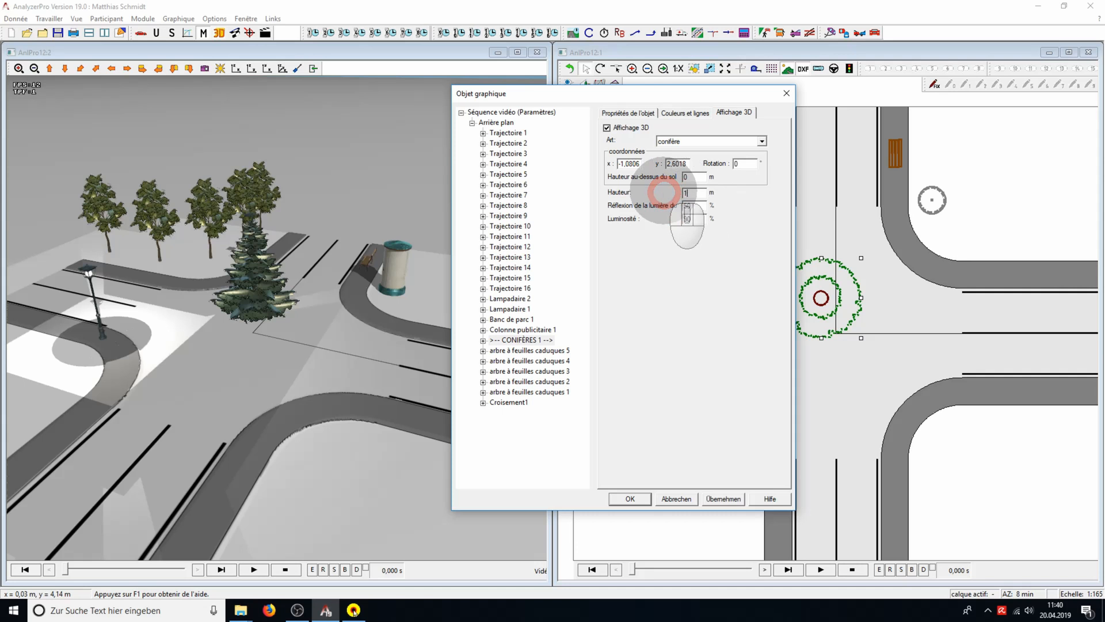
type("10")
left_click(736, 499)
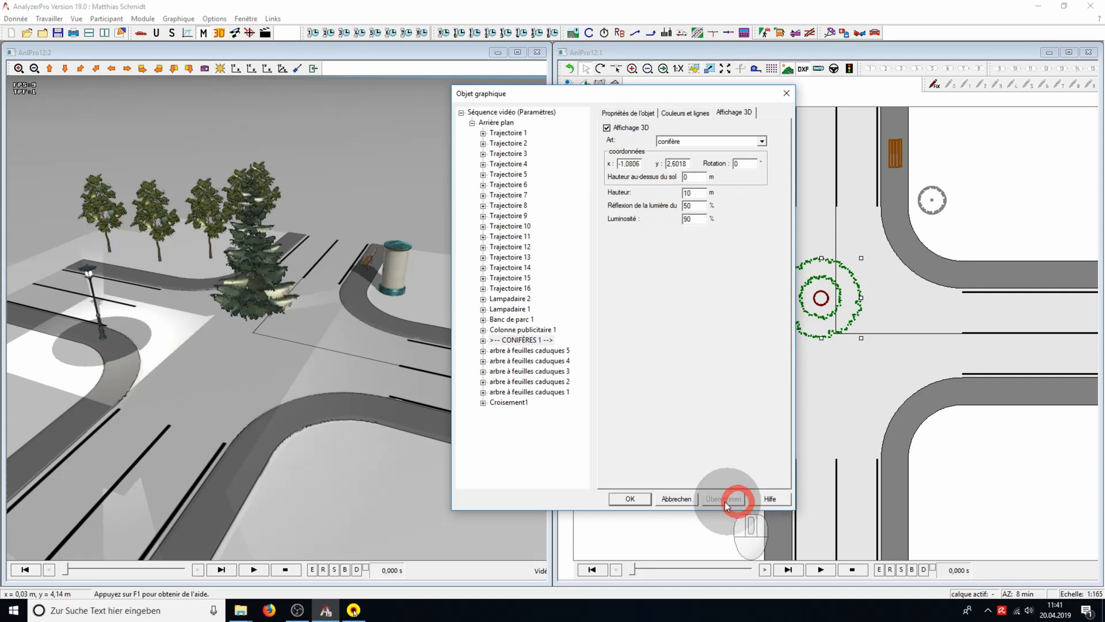
left_click(643, 502)
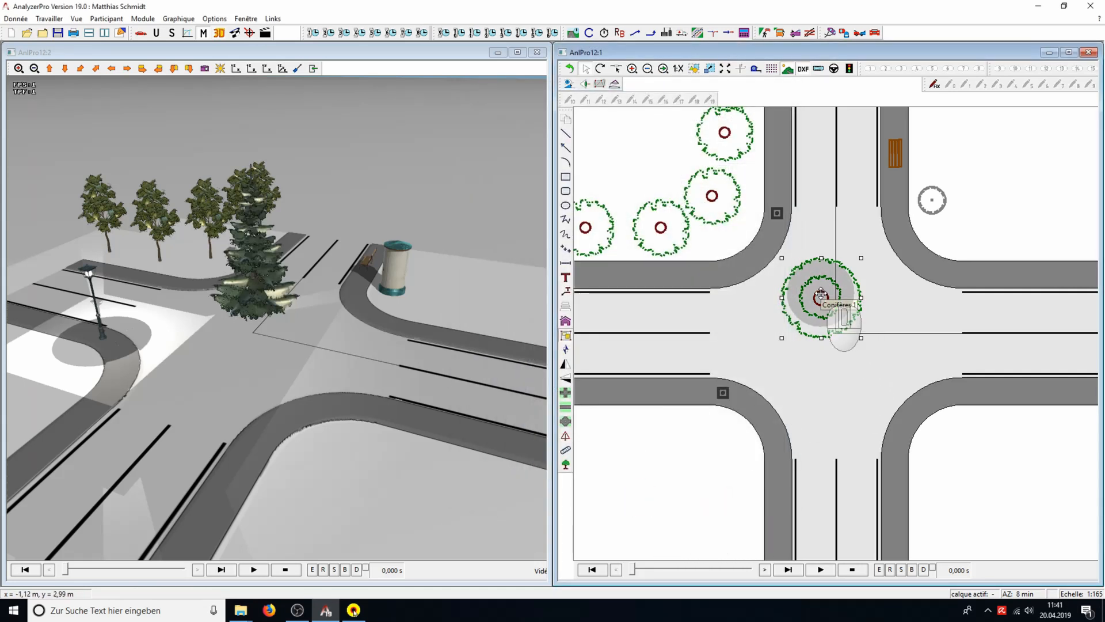
left_click_drag(820, 295, 946, 136)
left_click_drag(503, 438, 316, 416)
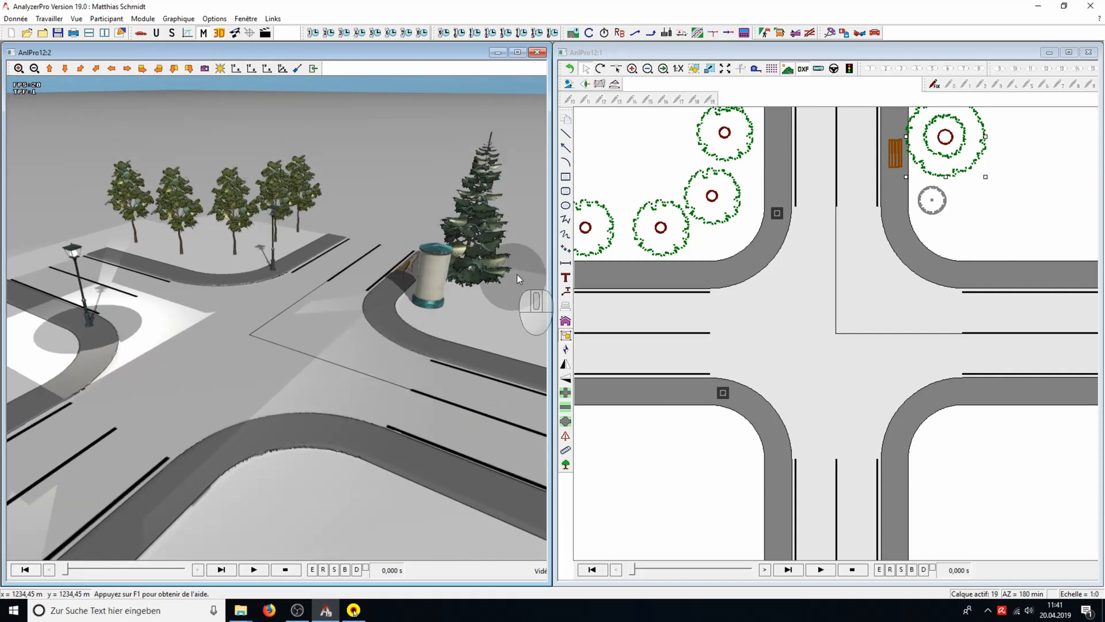
Draw a square about 10.36 m wide in the empty area at the intersection's lower-left corner
left_click(566, 178)
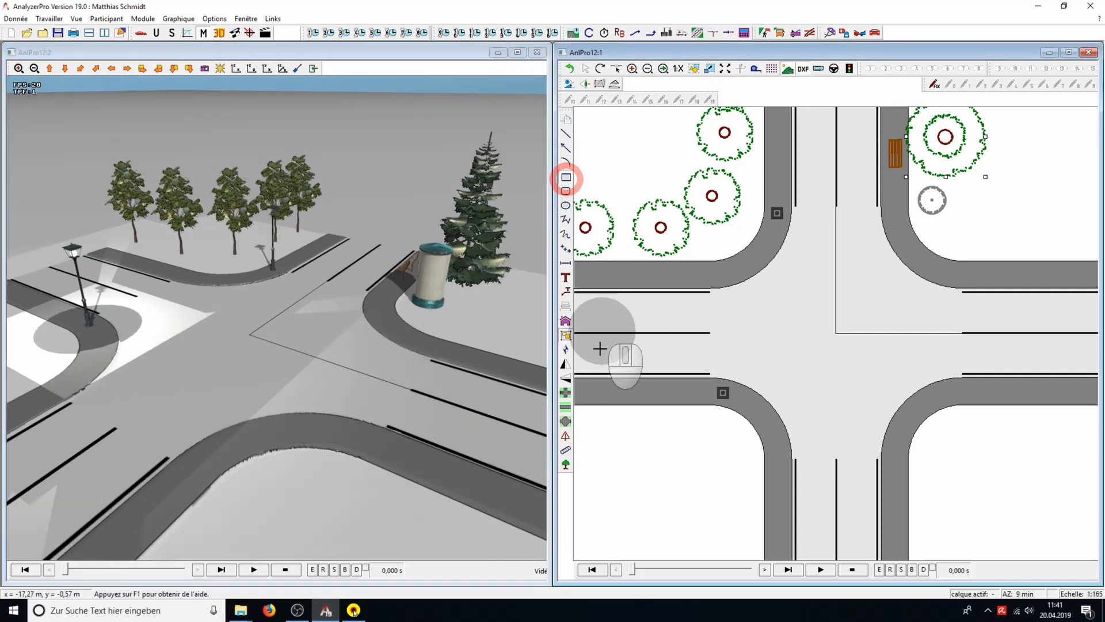
scroll(655, 388, "down", 1)
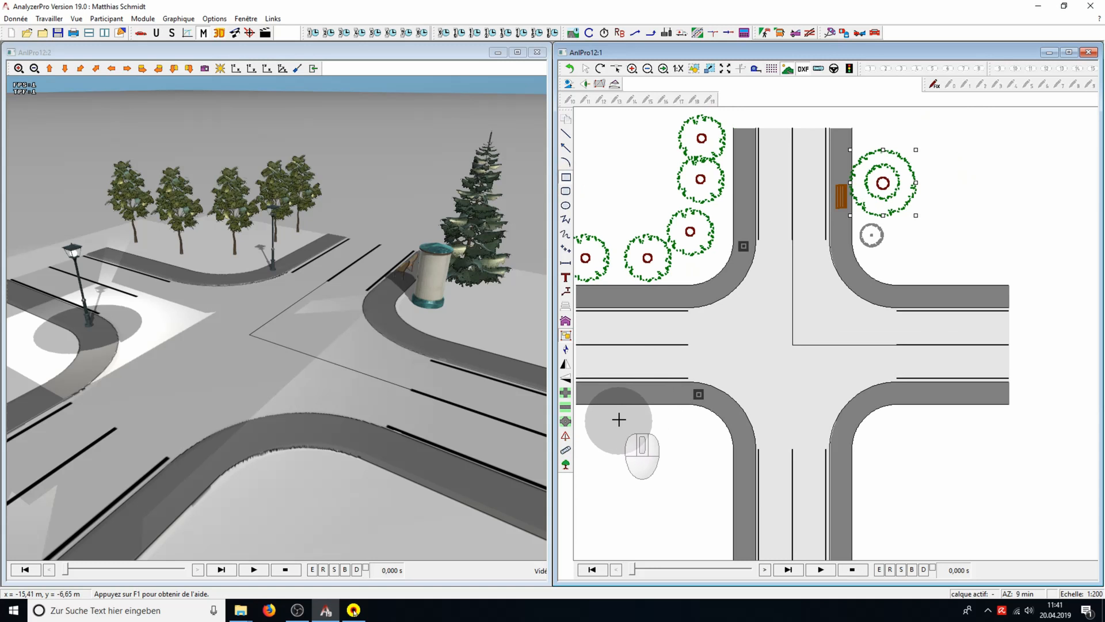
middle_click_drag(619, 419, 686, 389)
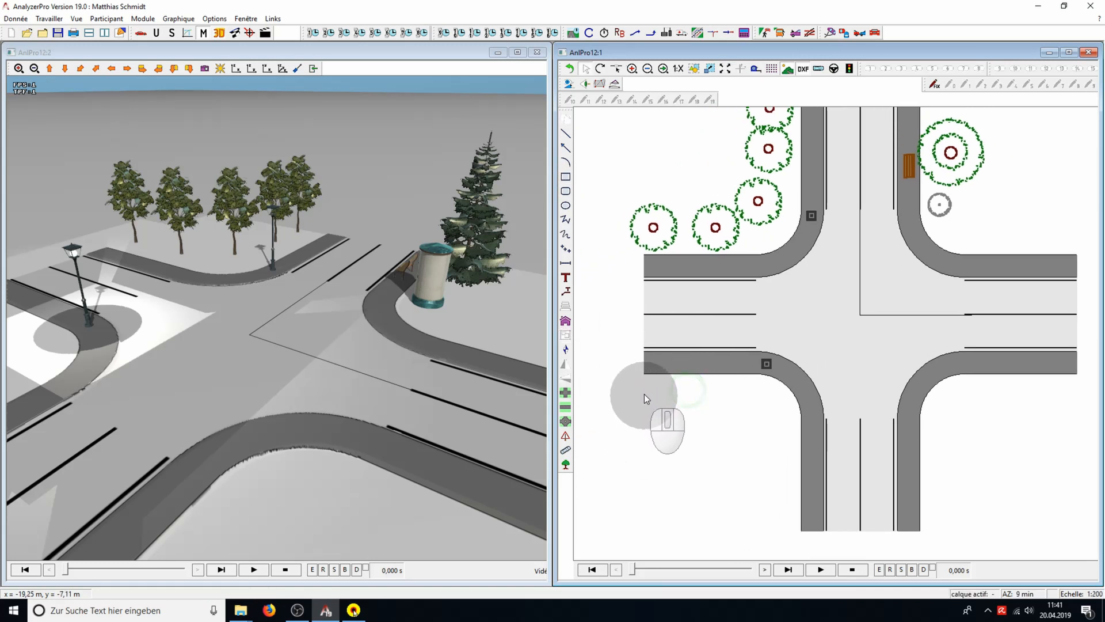
left_click(566, 177)
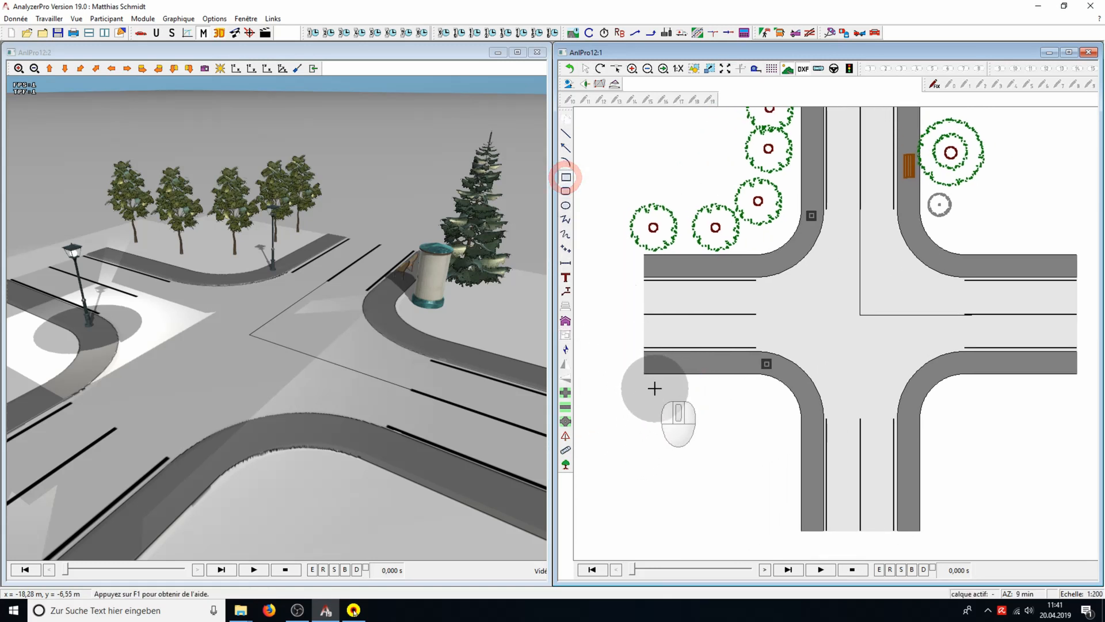
left_click_drag(655, 392, 771, 424)
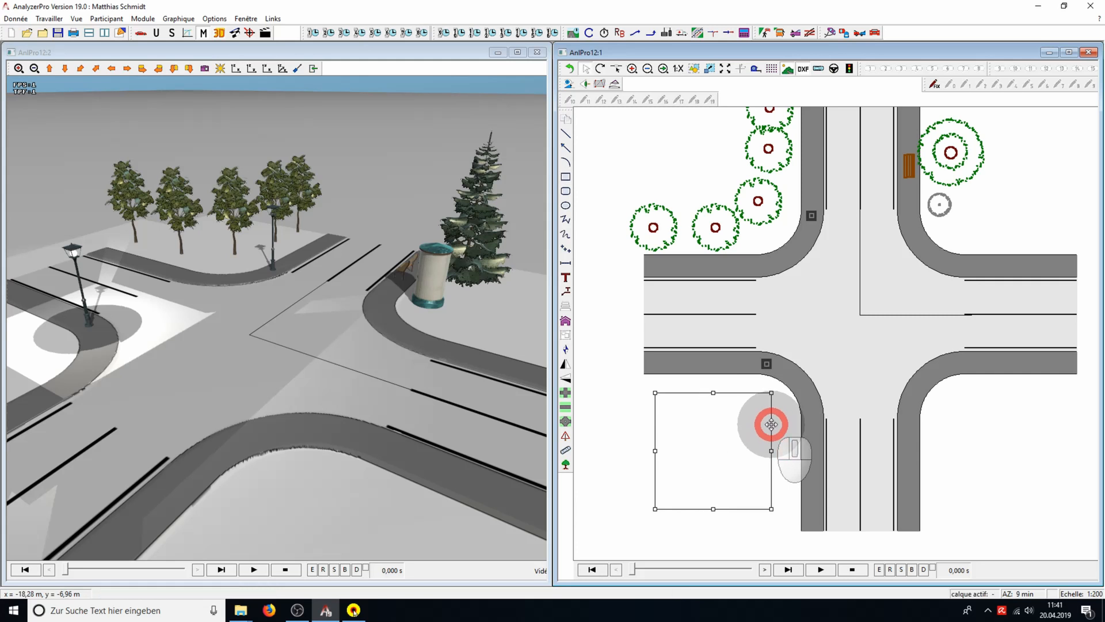
Display the square in 3D as a building of type "demeure" with a roof, and look at it in the 3D view
right_click(731, 416)
left_click(771, 485)
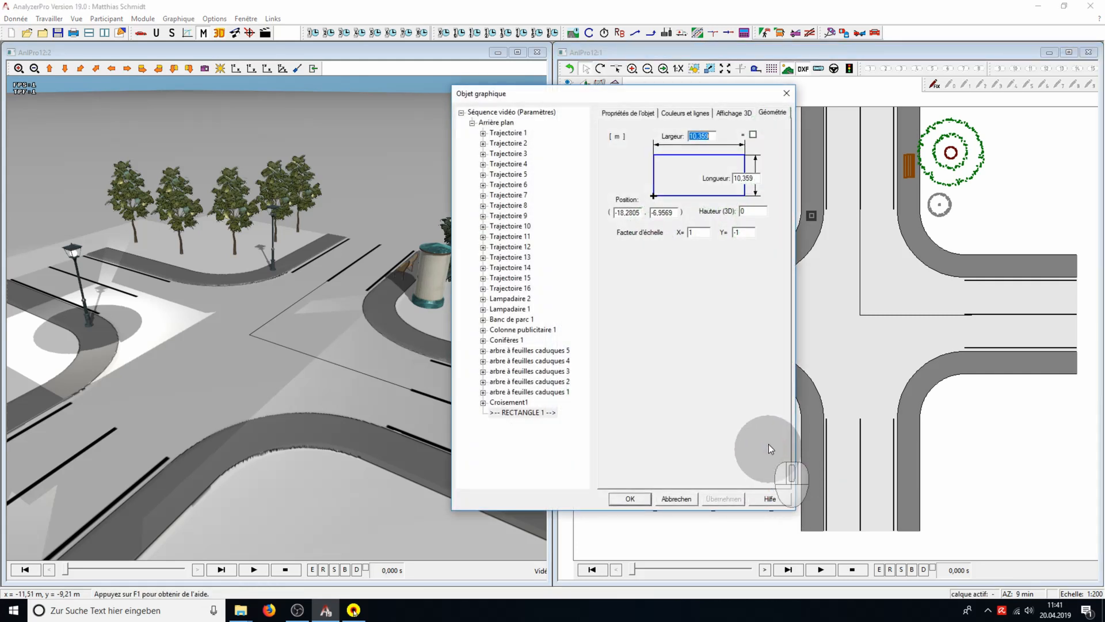
left_click(740, 112)
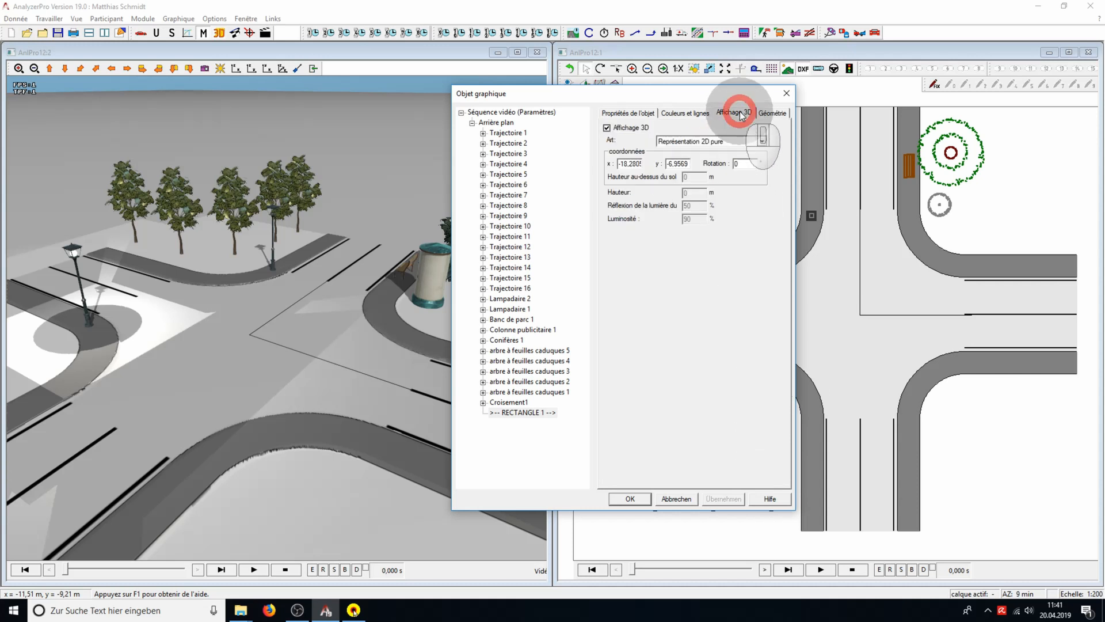
left_click(762, 141)
left_click(748, 159)
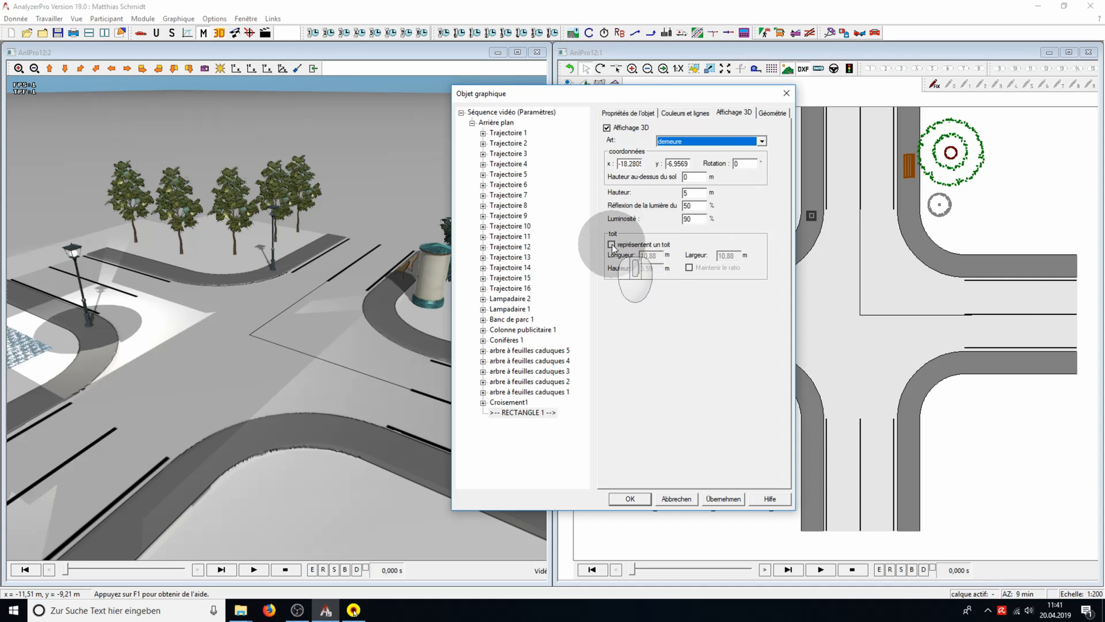
left_click(724, 498)
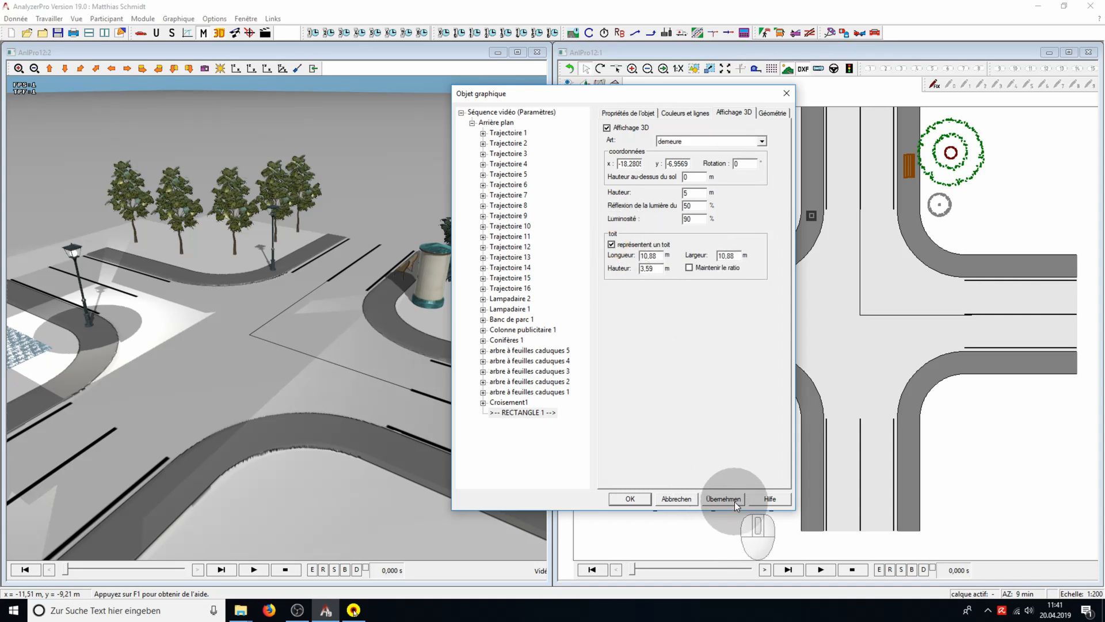
left_click(631, 498)
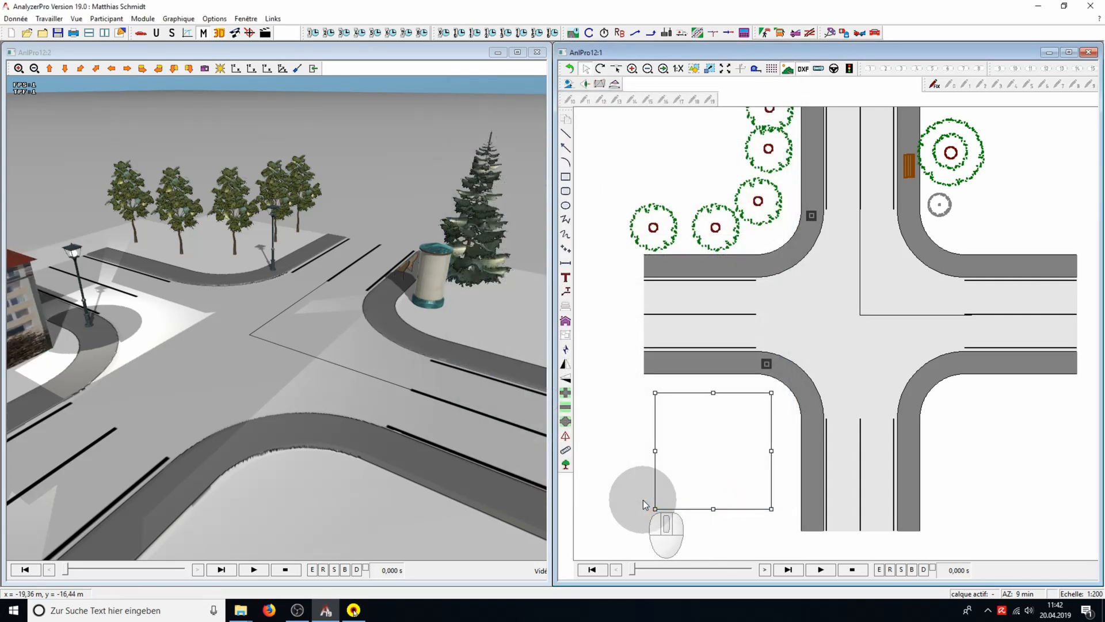
left_click_drag(466, 449, 400, 447)
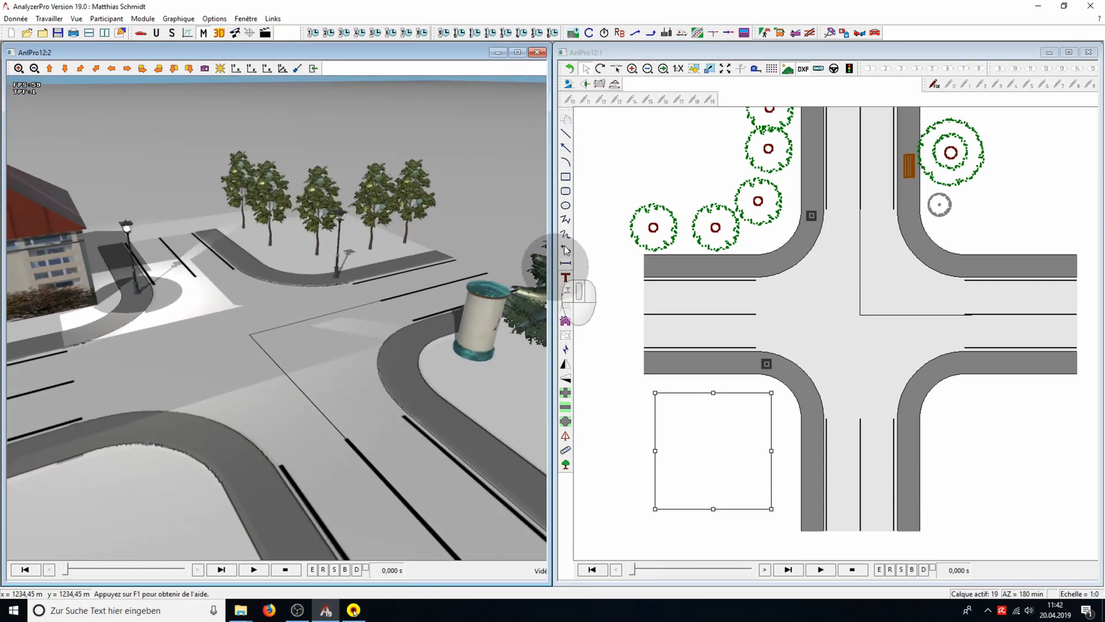
Draw a horizontal line about 8.67 m long above the right arm's upper sidewalk and display it as a "mur" with matching line width
left_click(565, 133)
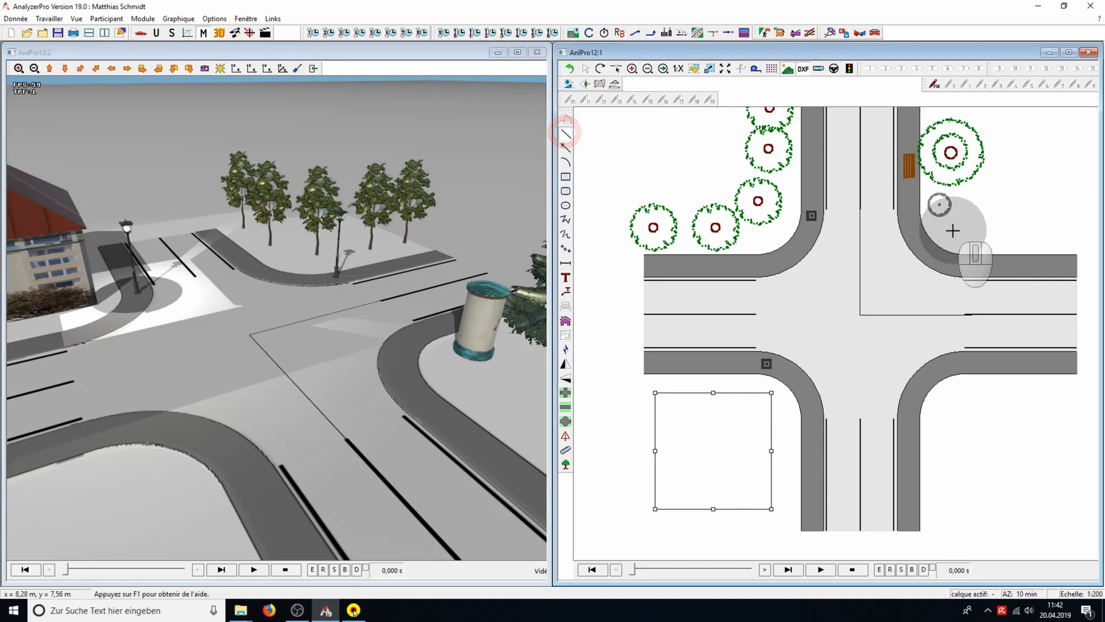
left_click_drag(958, 236, 1055, 236)
right_click(989, 234)
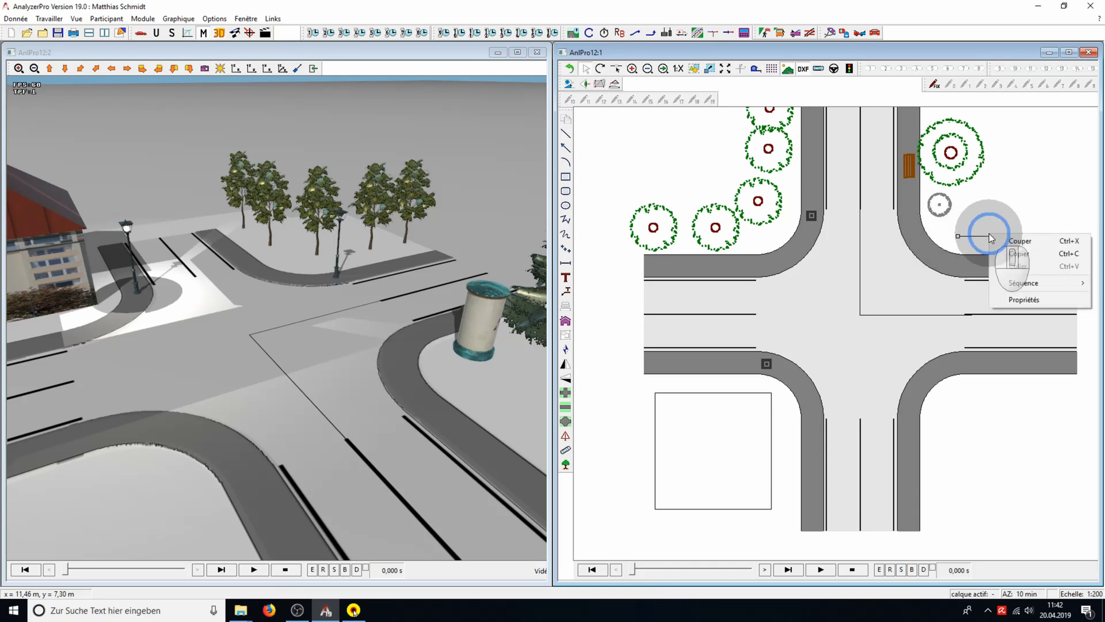
left_click(1045, 298)
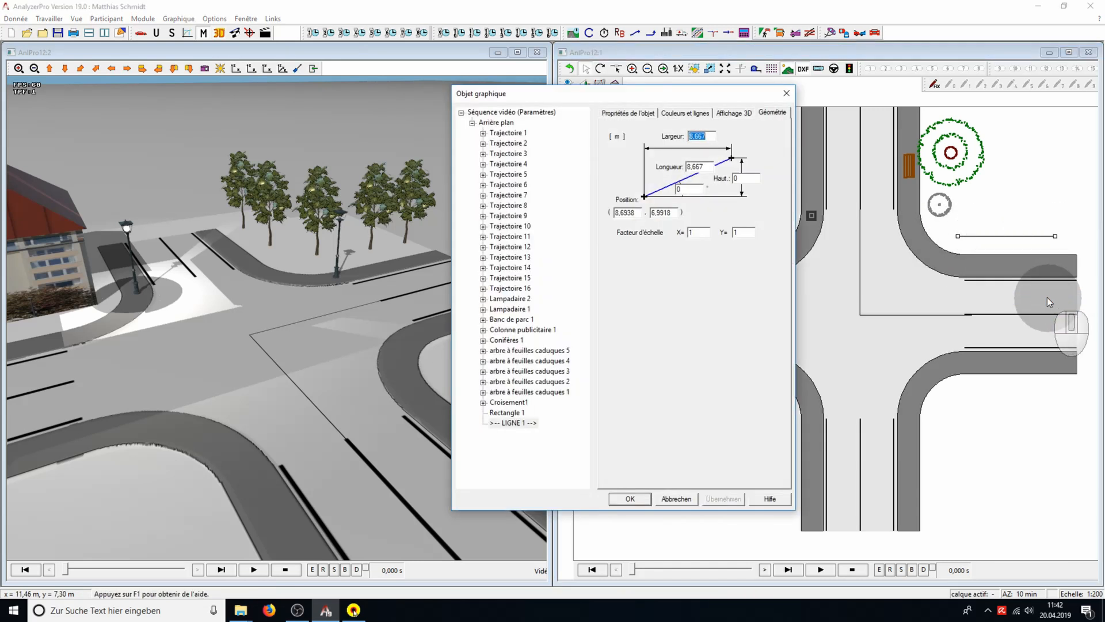
left_click(742, 114)
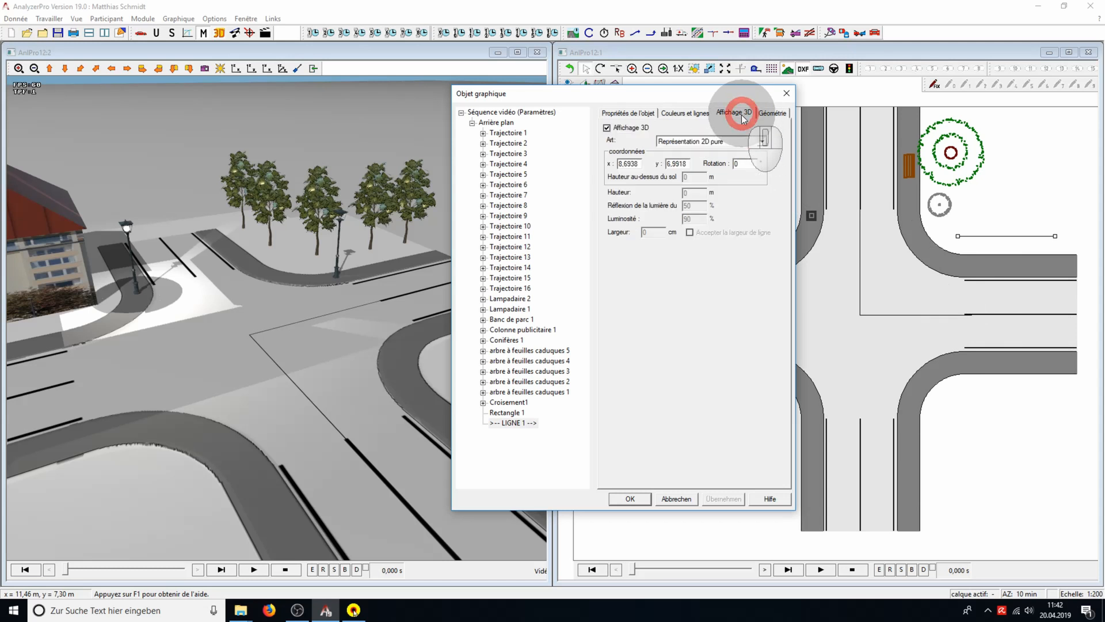
left_click(763, 141)
left_click(745, 164)
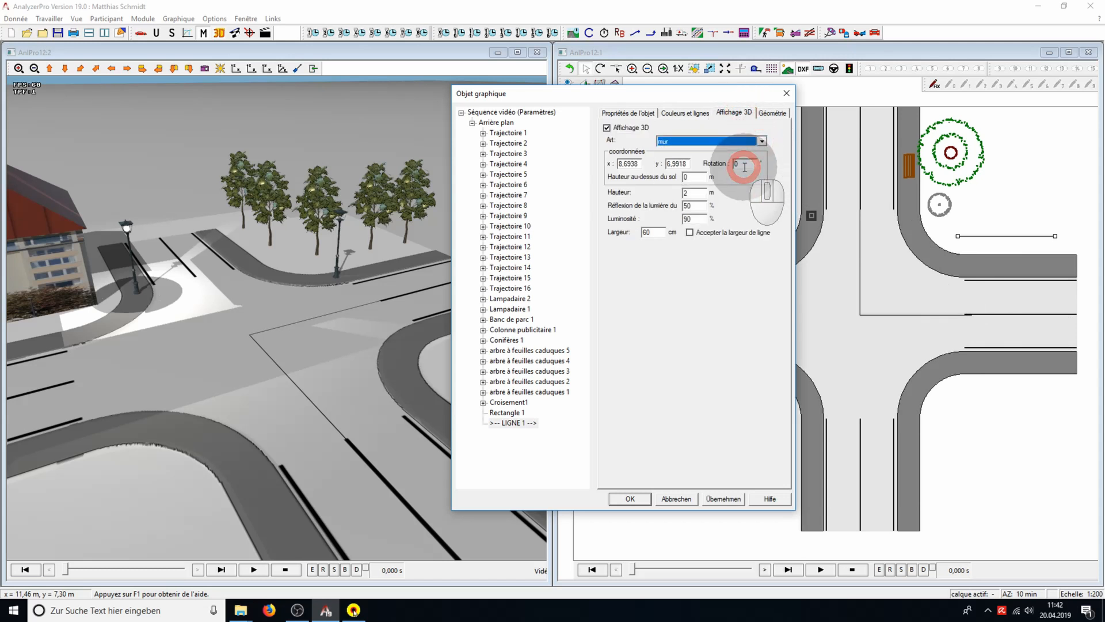
left_click(692, 232)
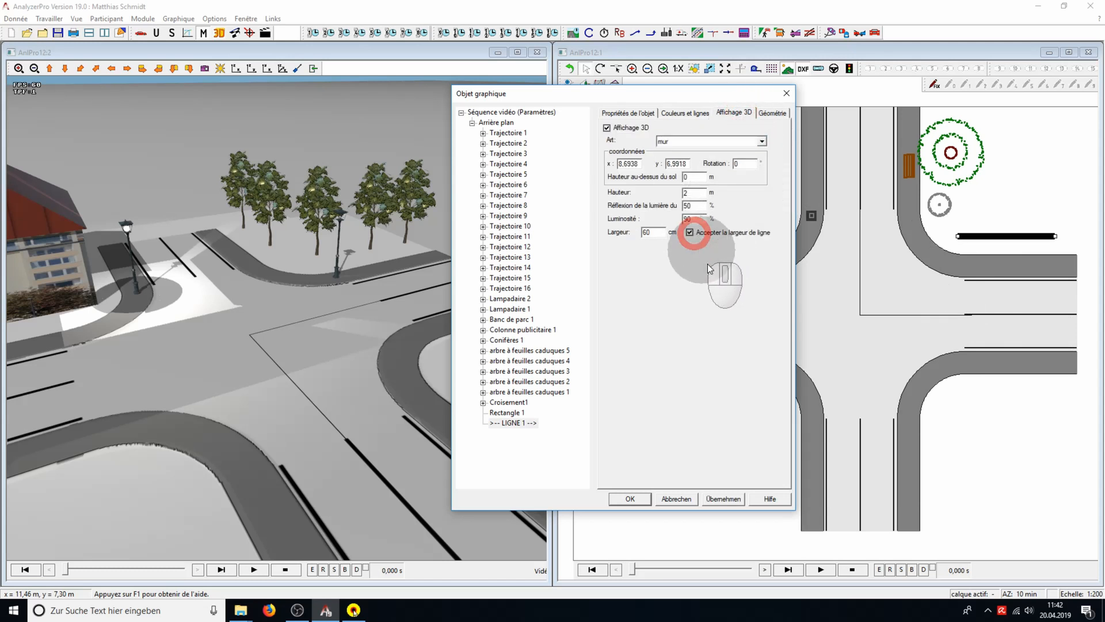
left_click(733, 500)
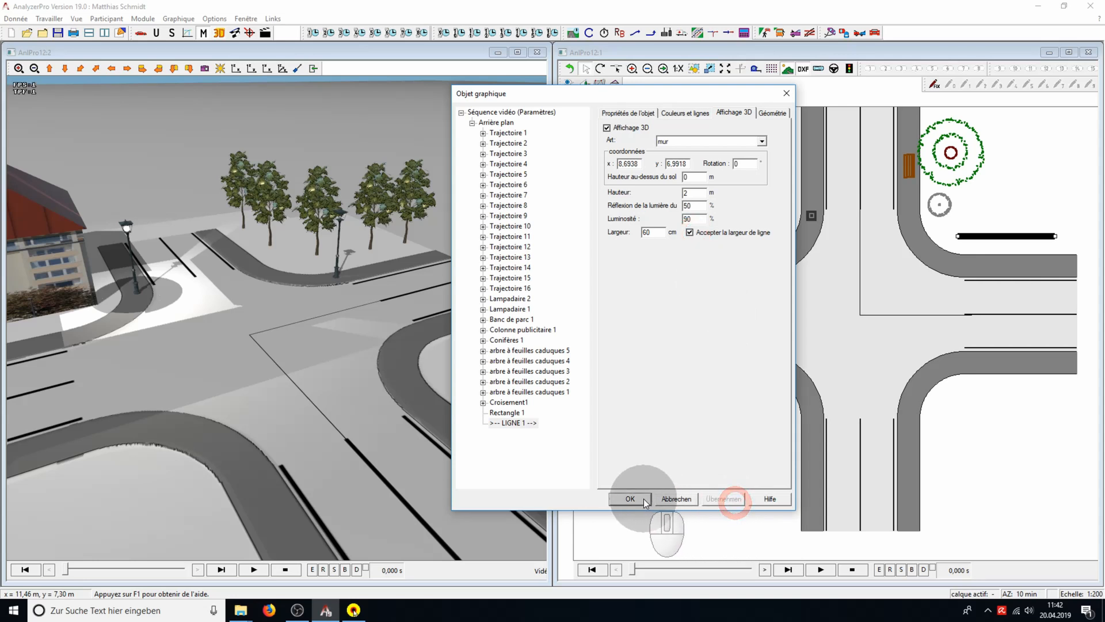
left_click(643, 500)
Orbit the 3D view to face the wall and extend the wall's left end to below the advertising column
left_click_drag(226, 433, 375, 405)
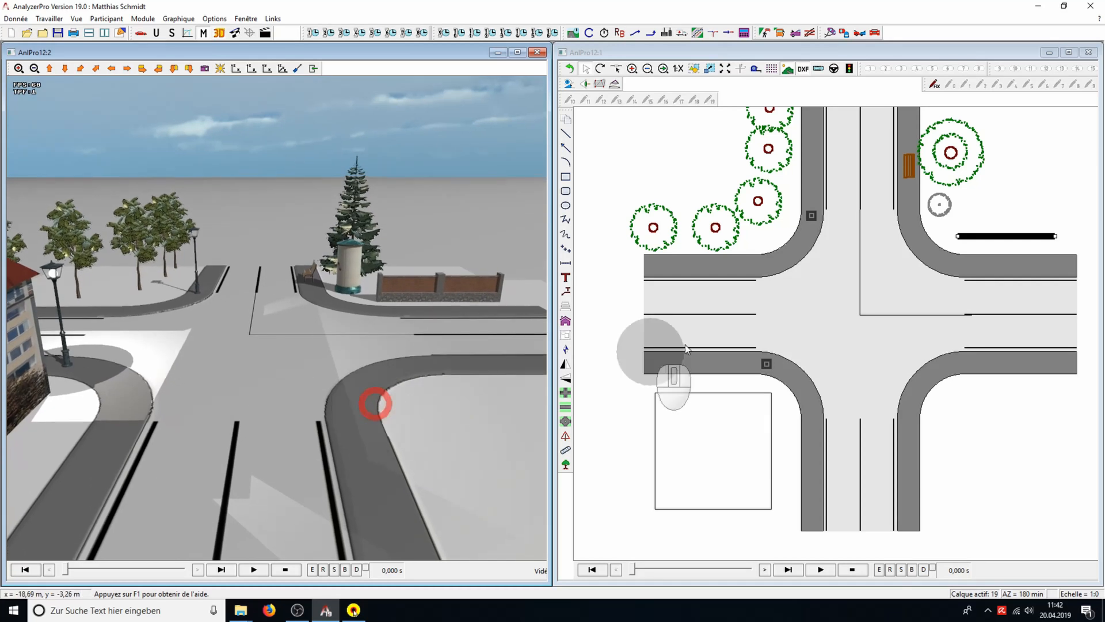
left_click_drag(959, 238, 988, 236)
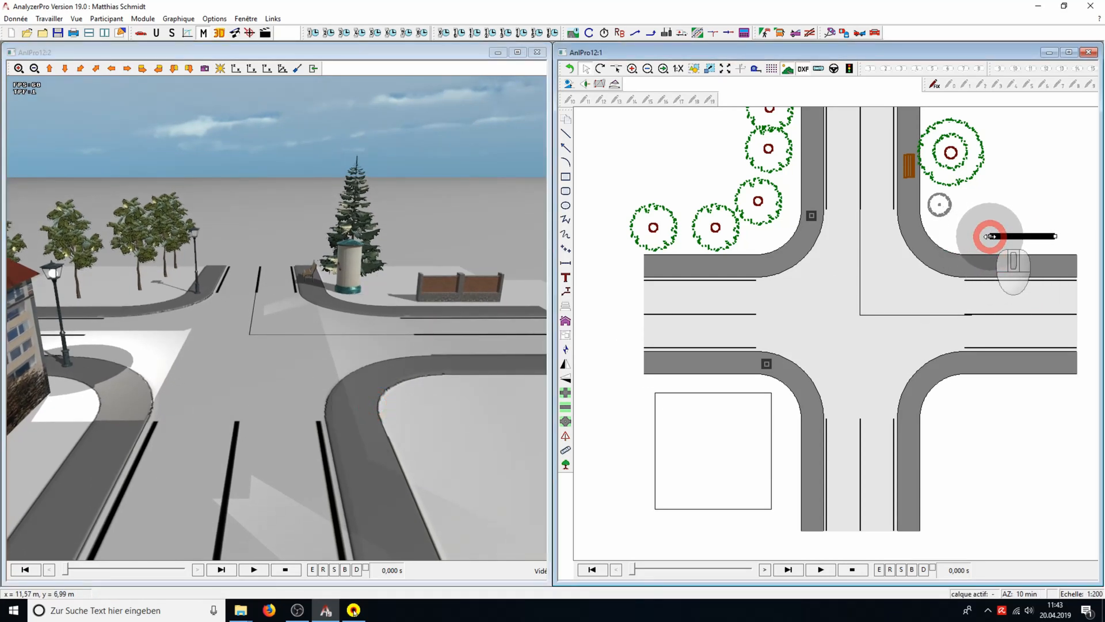
left_click_drag(990, 236, 934, 236)
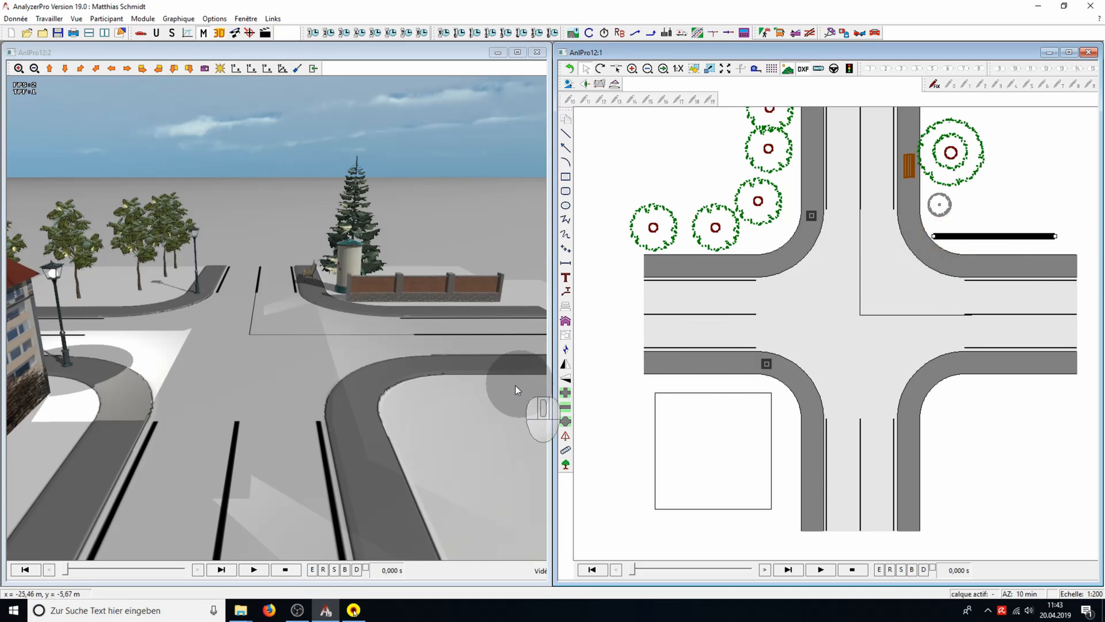
Draw a horizontal line about 10.56 m long below the right arm's lower sidewalk and display it in 3D as a hedge ("planter une haie")
left_click_drag(512, 386, 42, 375)
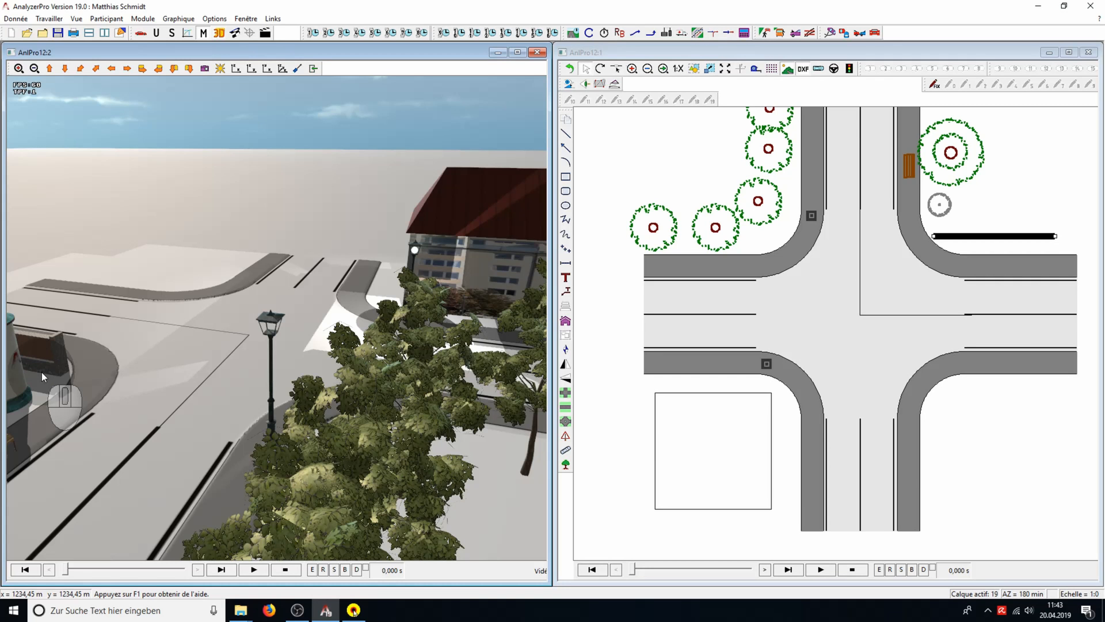
left_click(563, 132)
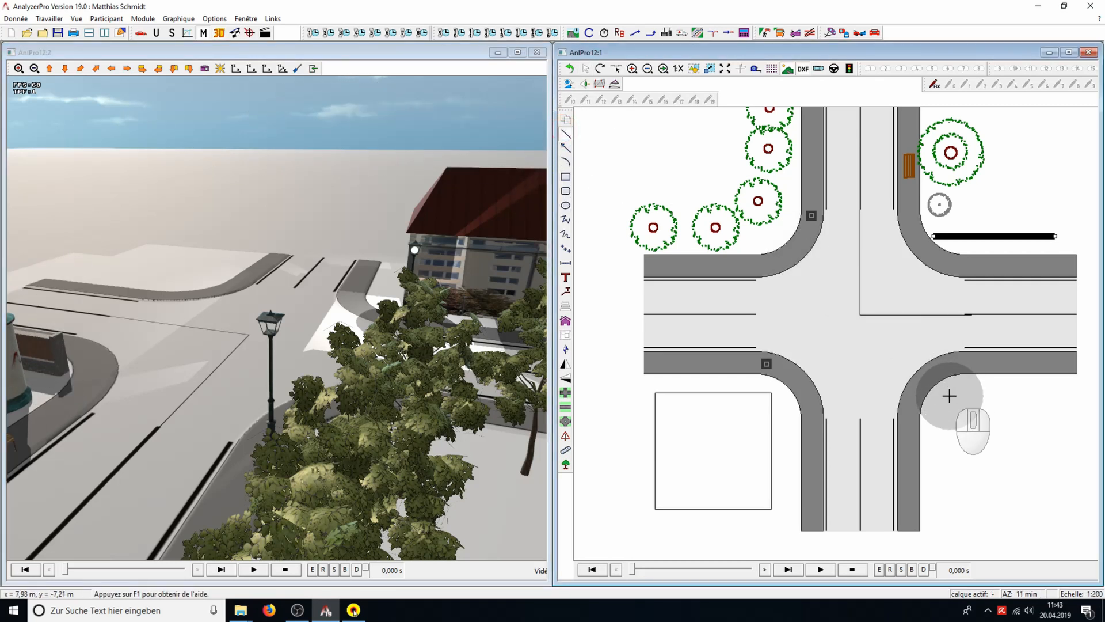
left_click_drag(949, 396, 1071, 399)
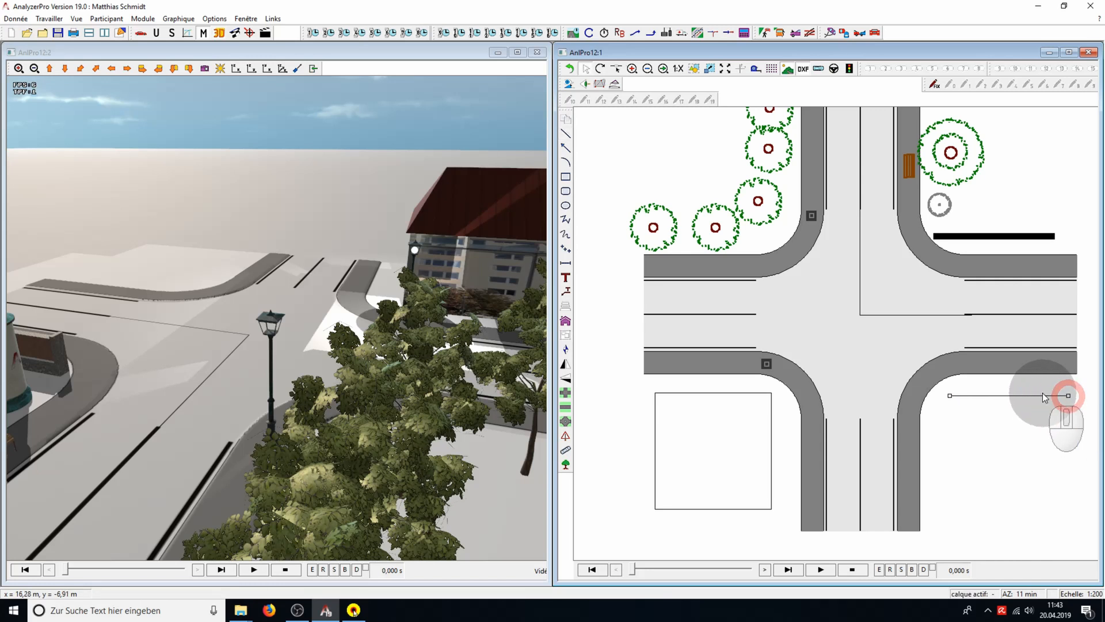
right_click(1065, 396)
left_click(1039, 459)
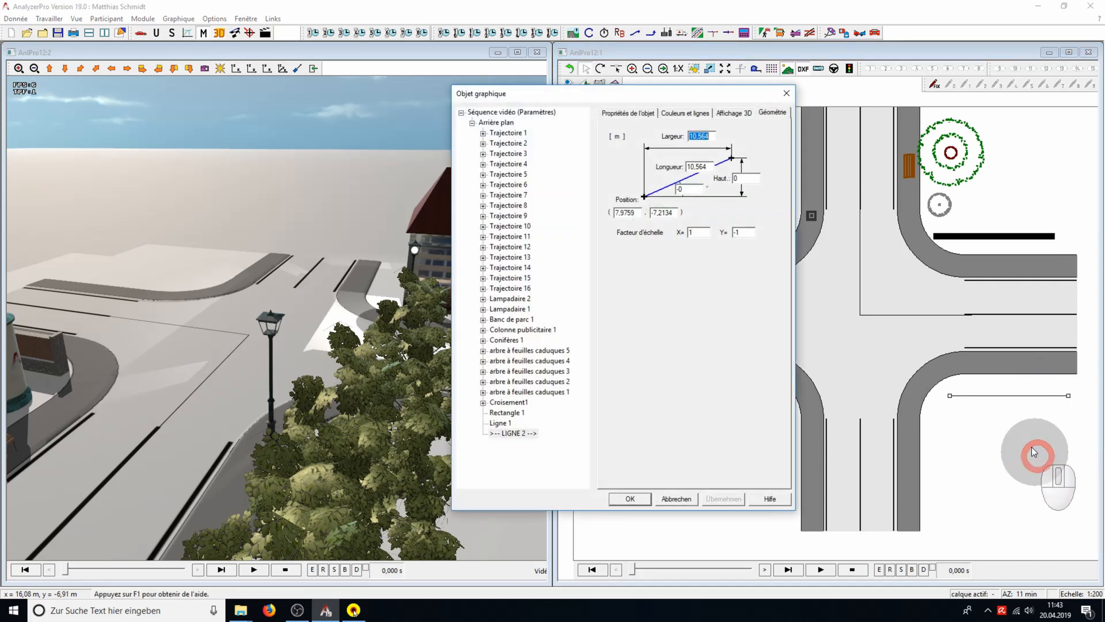
left_click(742, 114)
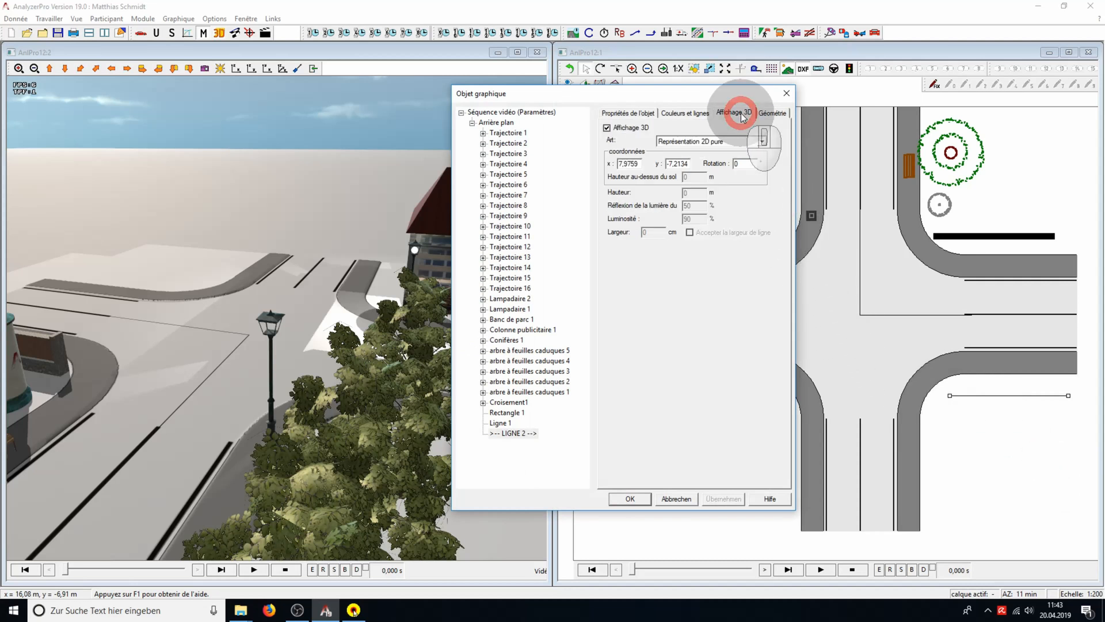
left_click(762, 141)
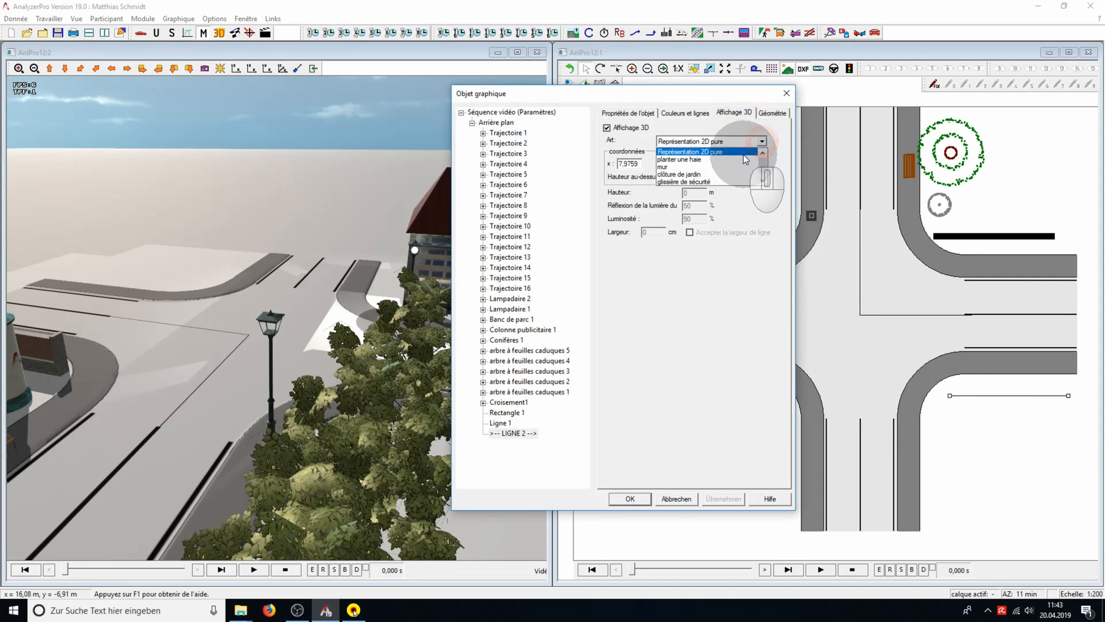
left_click(741, 160)
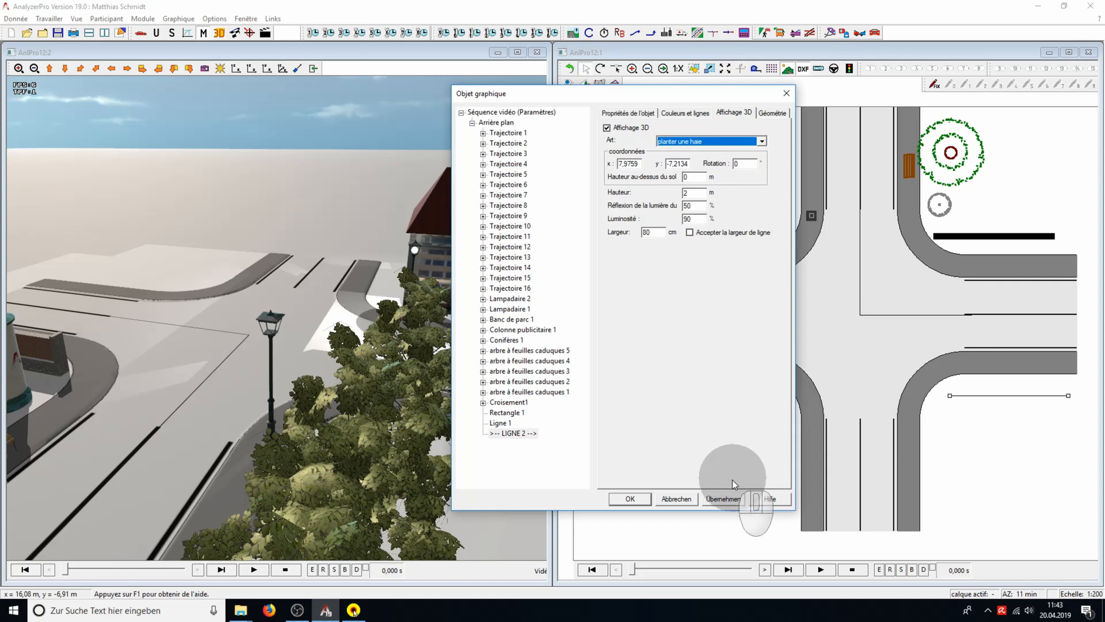
left_click(724, 499)
left_click(630, 499)
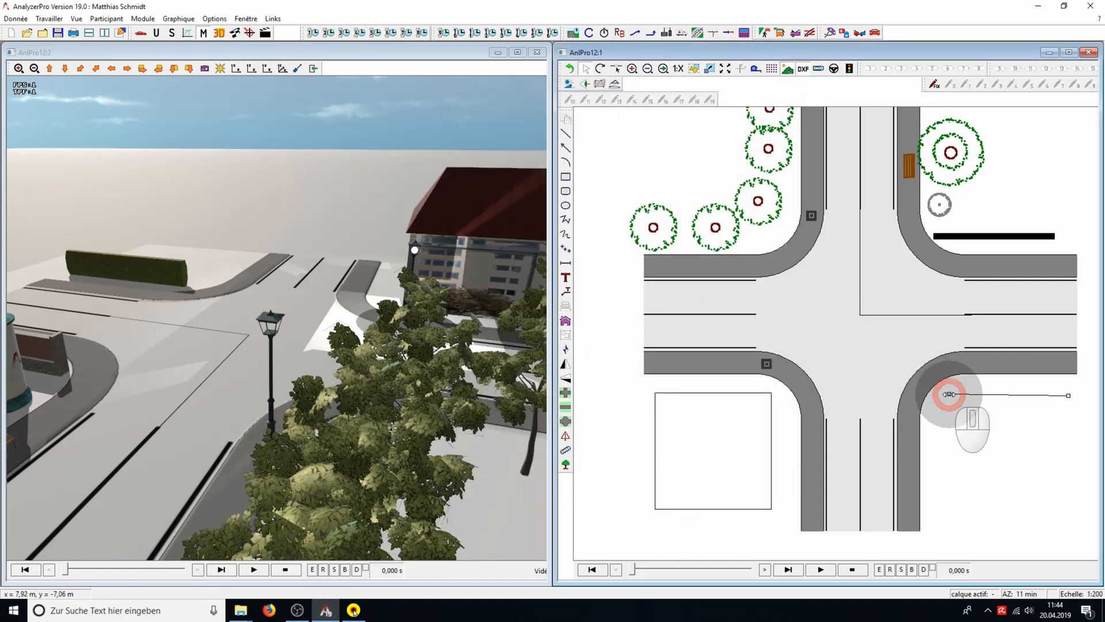
Shorten the hedge line by moving its left end to about x = 8.69 m, y = -7.37 m, and view the hedge in 3D
mouse_move(948, 393)
left_mouse_down()
mouse_move(918, 394)
mouse_move(957, 397)
left_mouse_up()
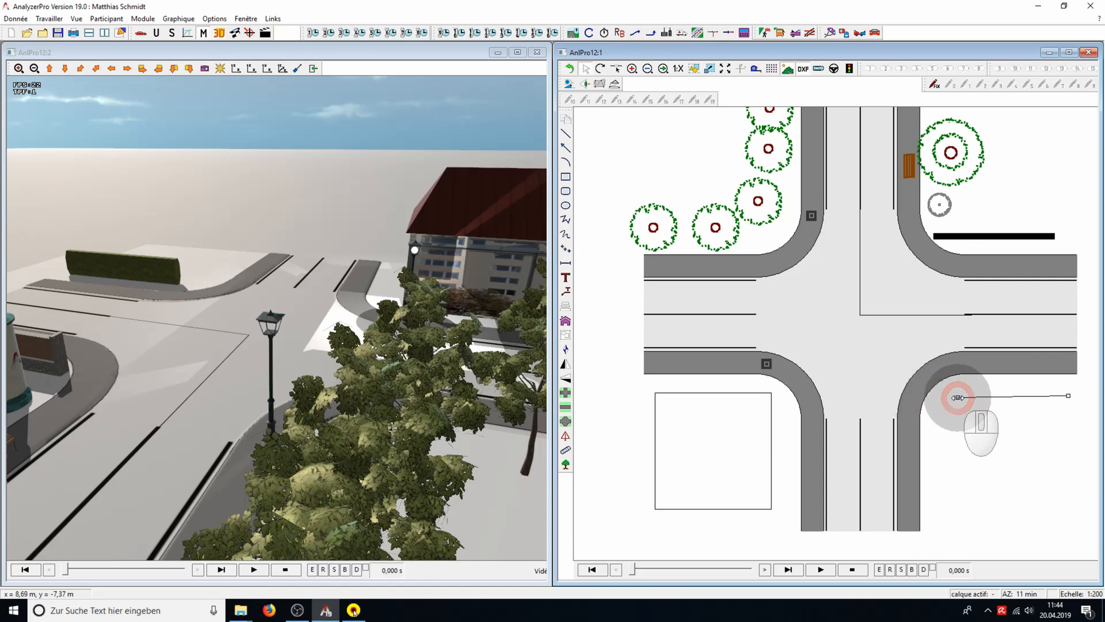
left_click_drag(191, 476, 533, 456)
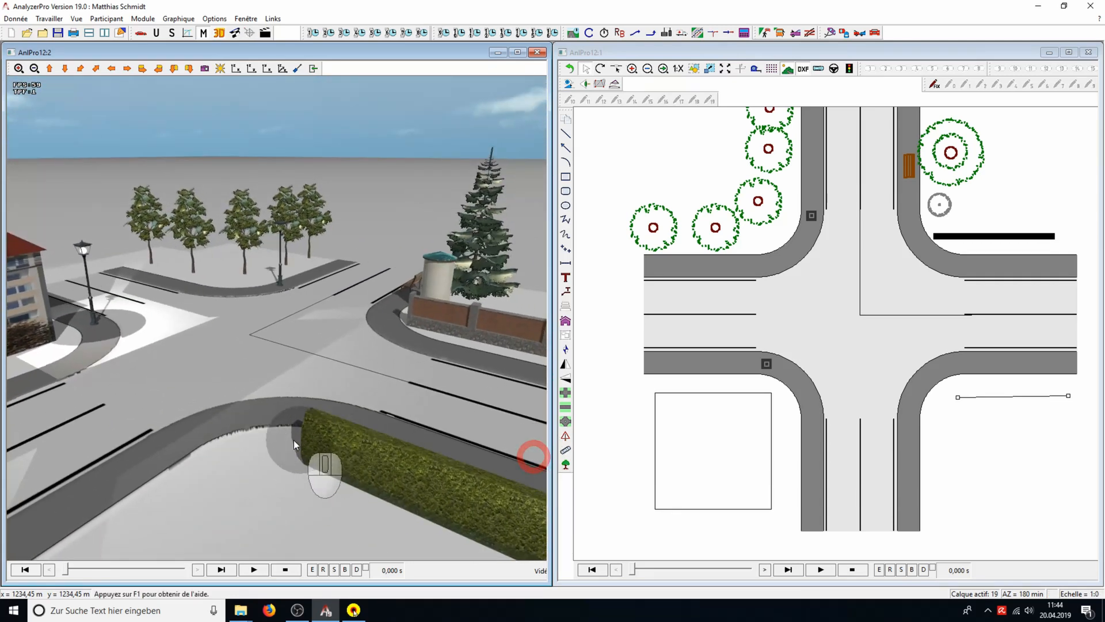
mouse_move(275, 437)
left_mouse_down()
mouse_move(240, 431)
mouse_move(249, 396)
mouse_move(218, 395)
left_mouse_up()
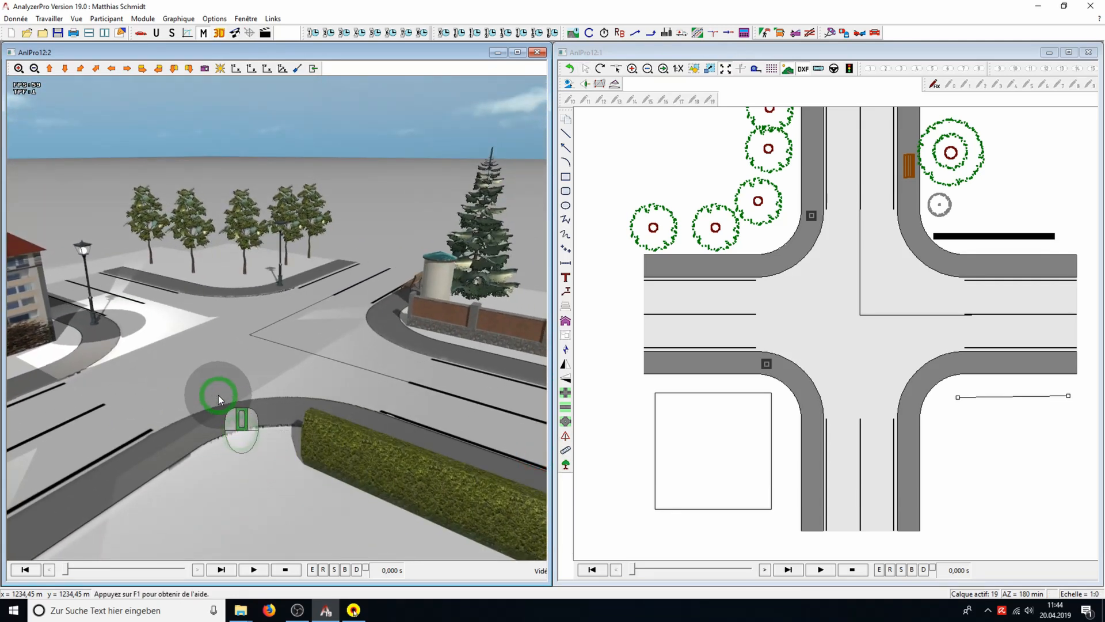
mouse_move(243, 478)
left_mouse_down()
mouse_move(205, 461)
mouse_move(305, 467)
mouse_move(241, 468)
mouse_move(230, 487)
left_mouse_up()
scroll(199, 423, "down", 3)
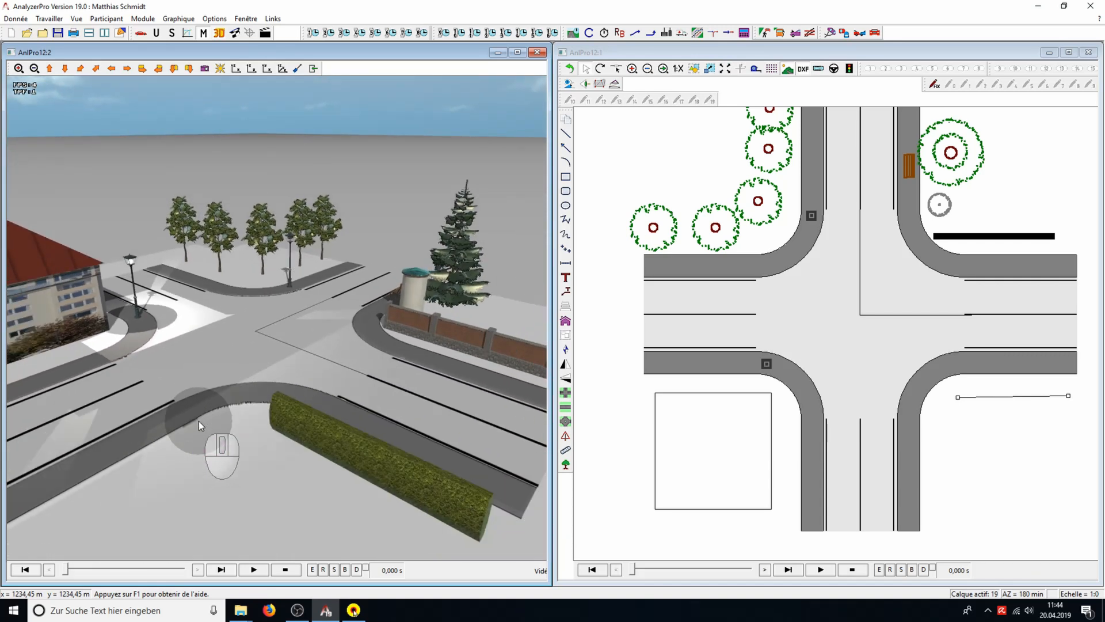
scroll(112, 376, "down", 1)
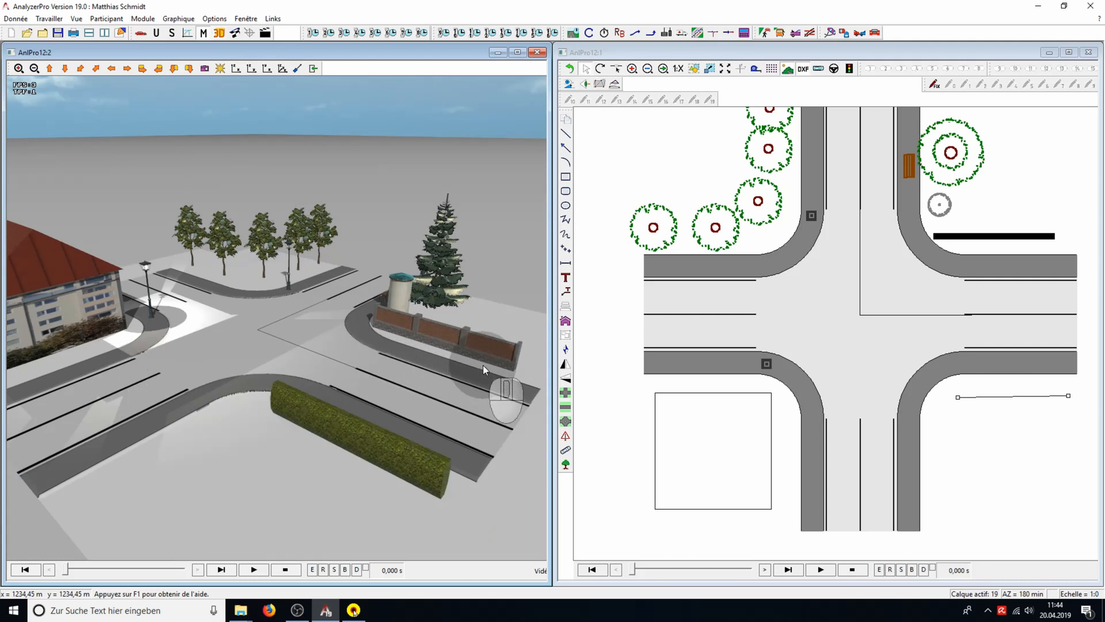
scroll(482, 365, "down", 1)
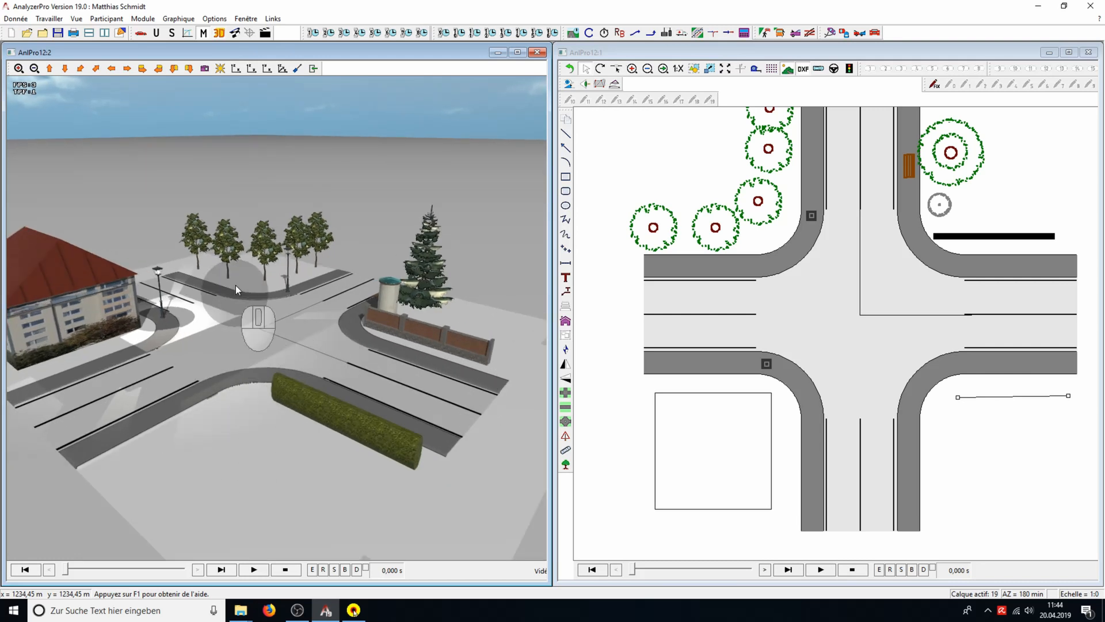
Set the sunlight intensity to 80 %, enable calculation of the sun position and set the date's month to 6
left_click(220, 69)
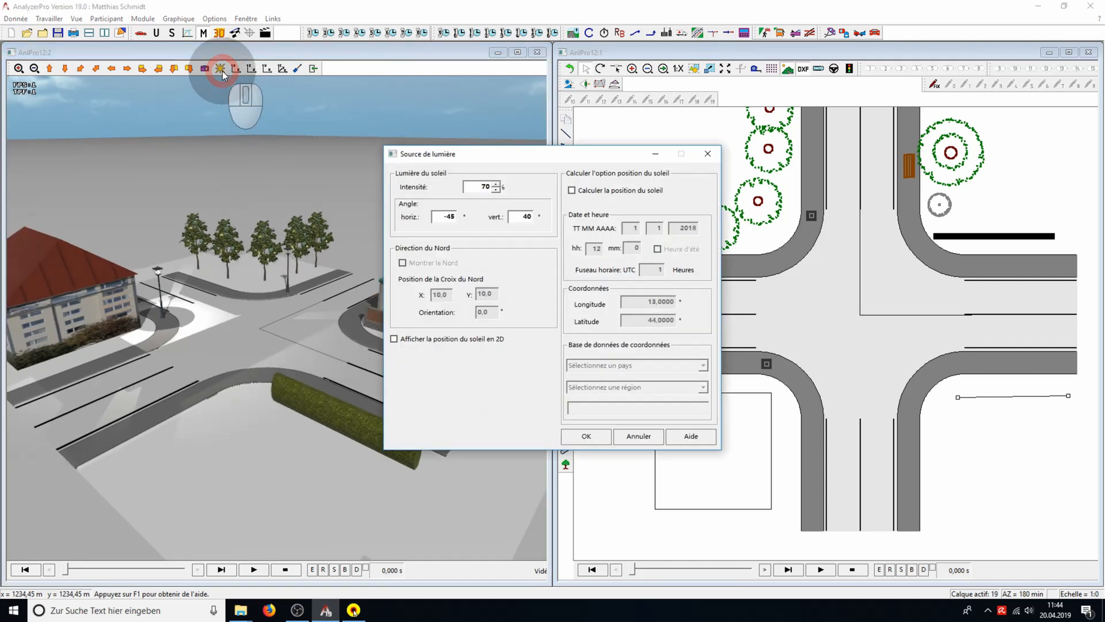
double_click(490, 188)
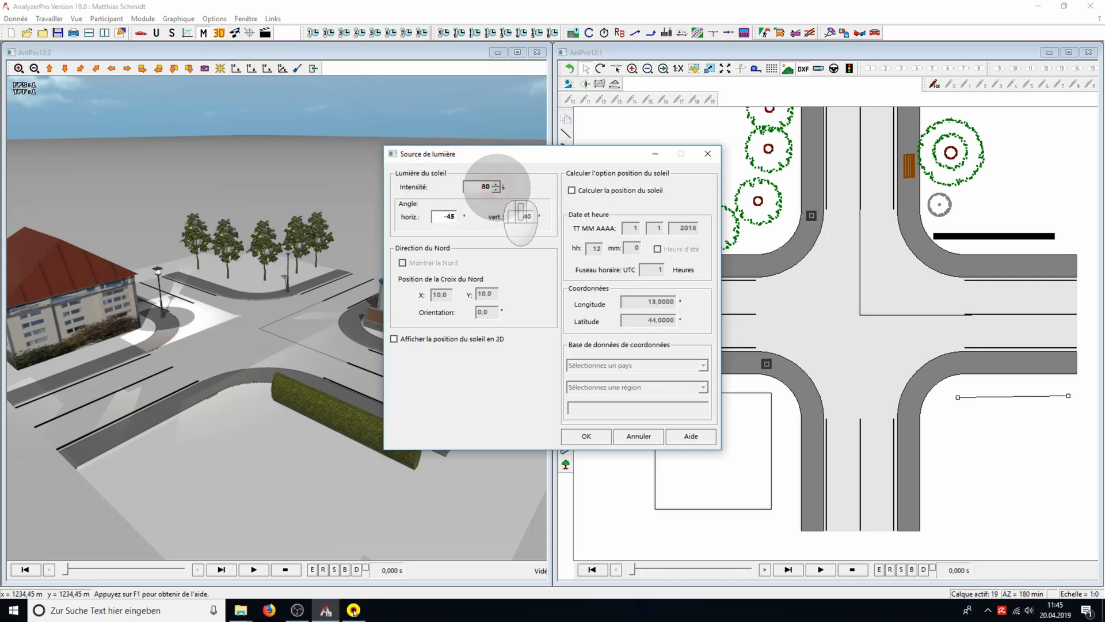
left_click(572, 191)
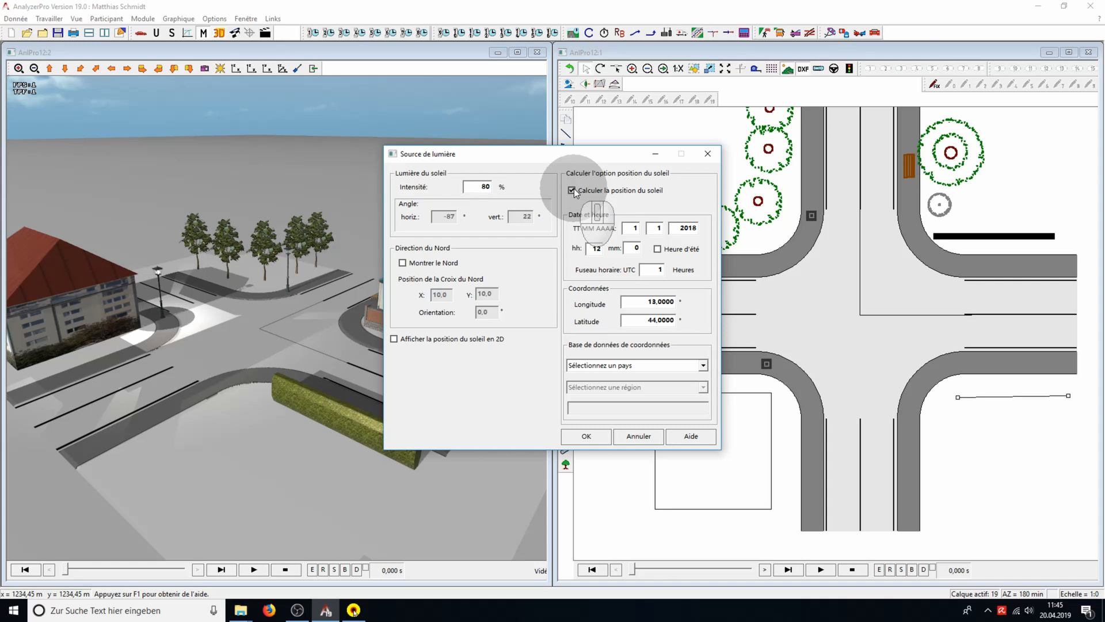
left_click(662, 228)
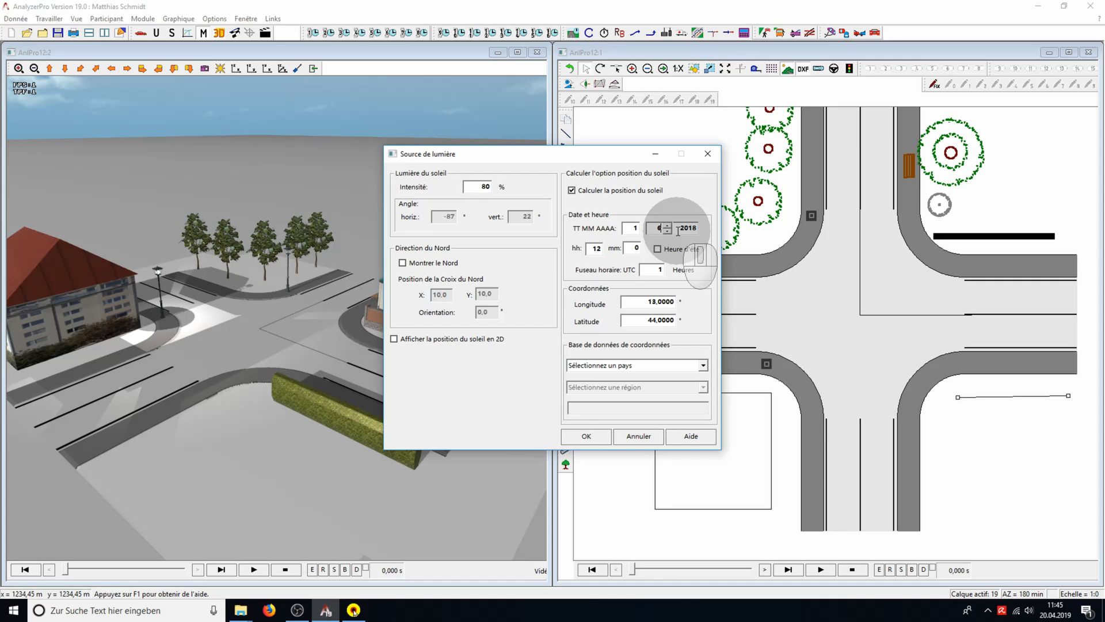
type("6")
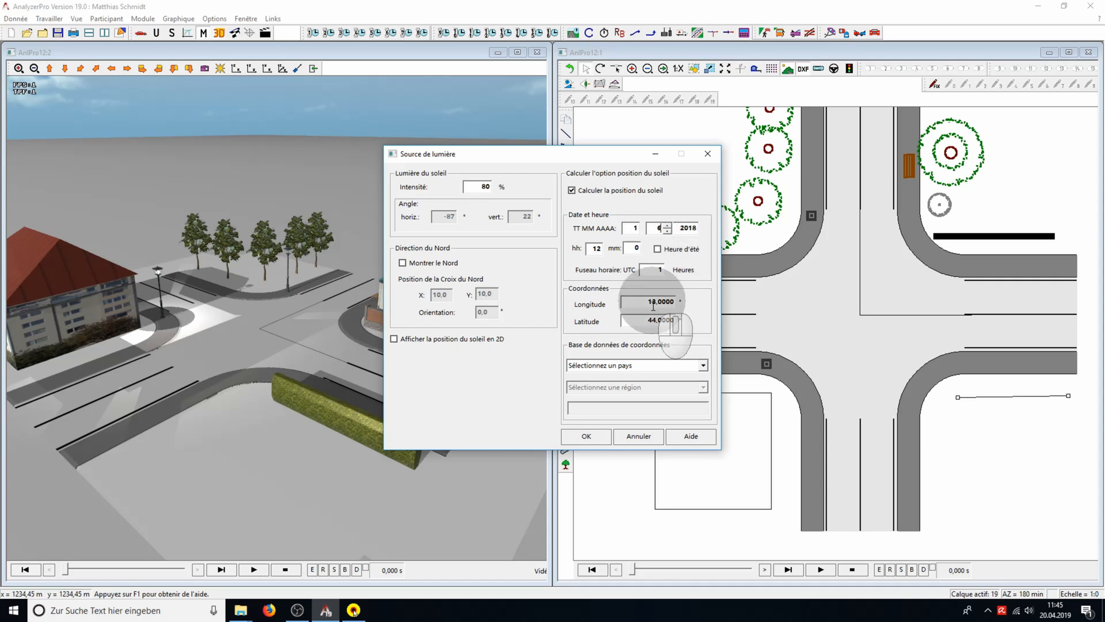
Take the sun coordinates from the database for Autriche, Salzburg, Henndorf am Wallersee, and apply the light source settings
left_click(643, 303)
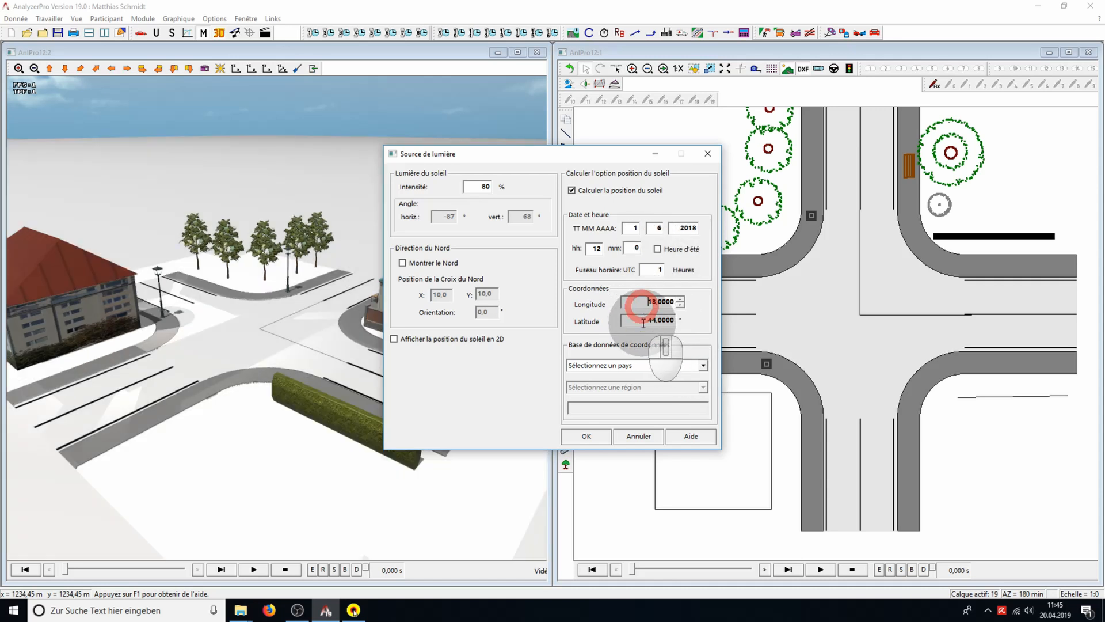
left_click(684, 366)
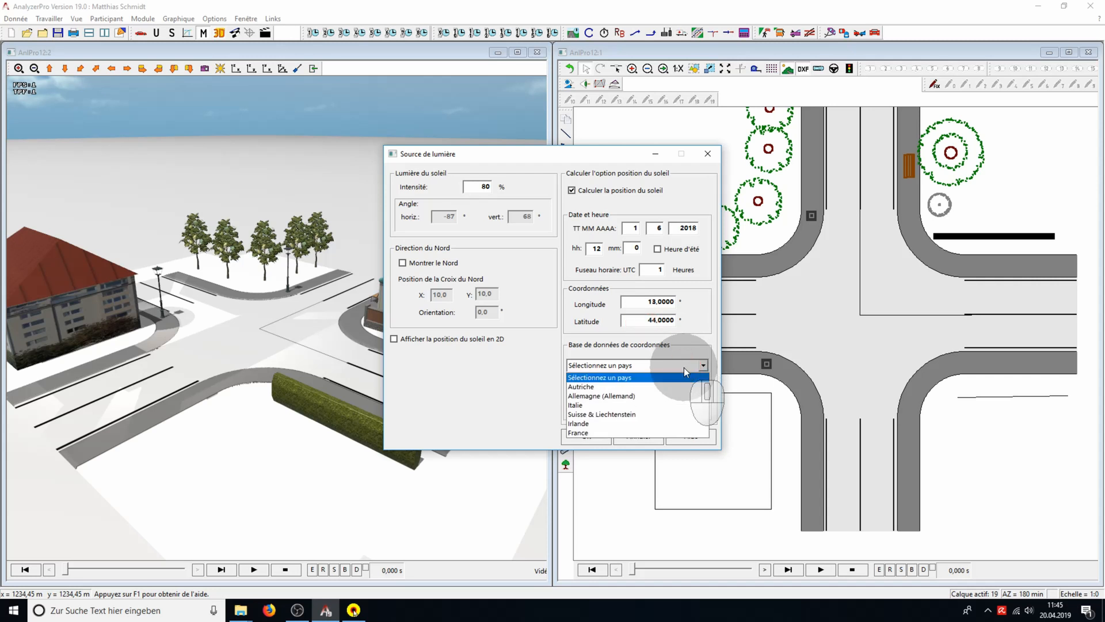
left_click(679, 388)
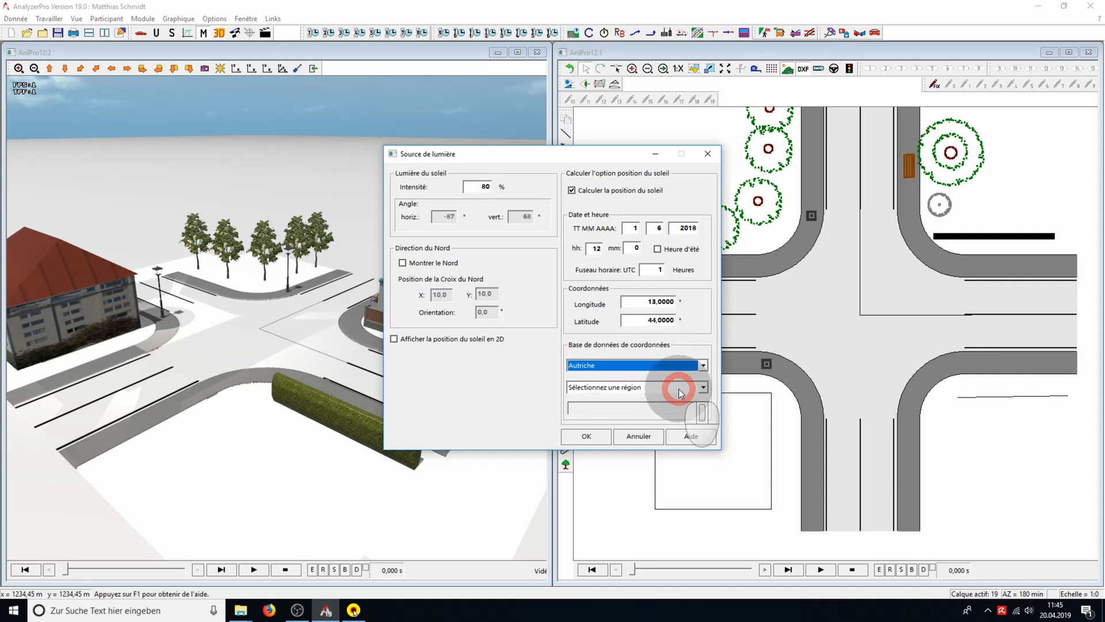
left_click(704, 388)
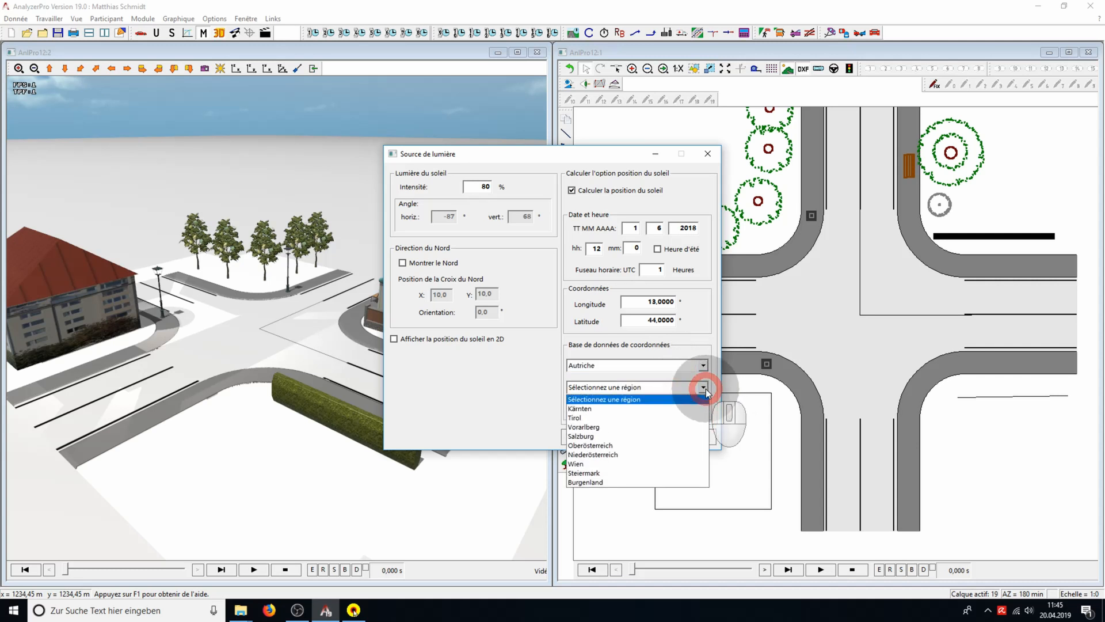
left_click(690, 437)
left_click(686, 408)
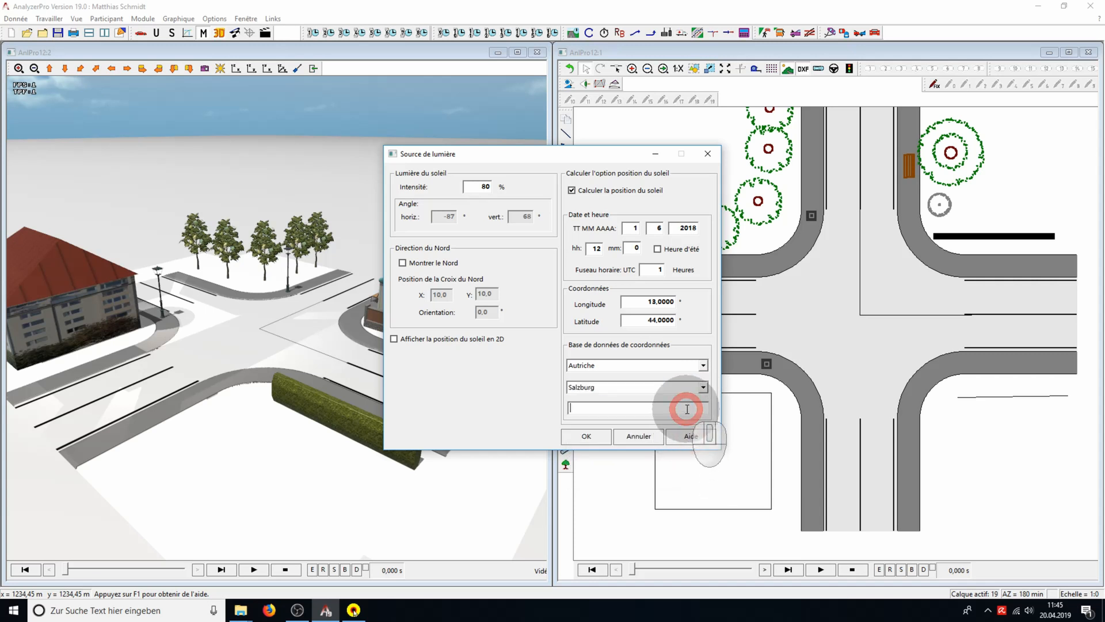
type("hen")
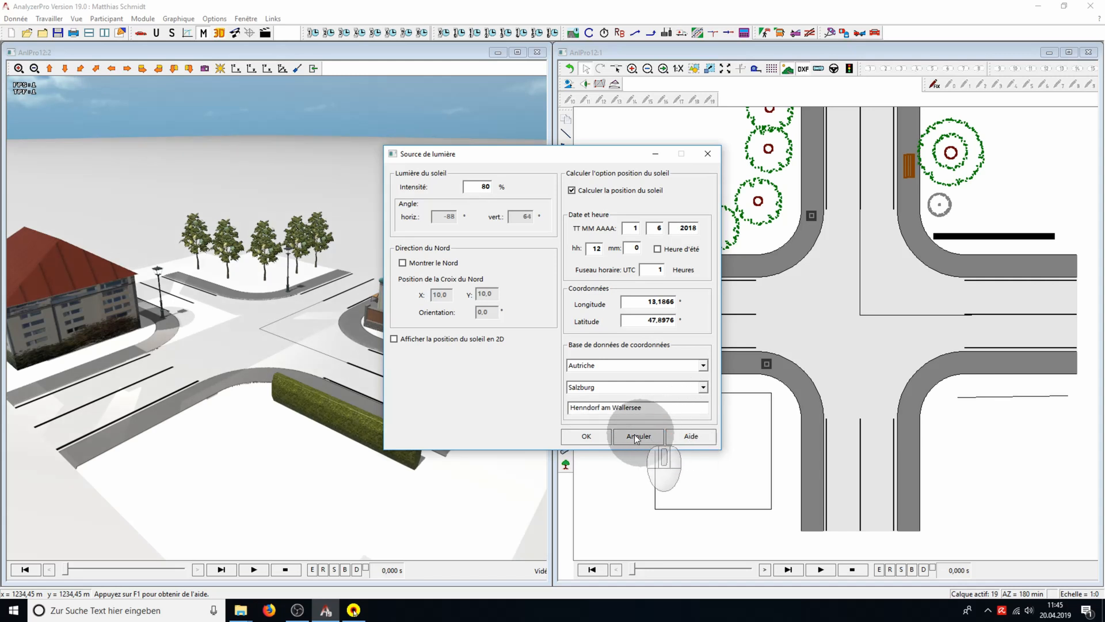
left_click(586, 436)
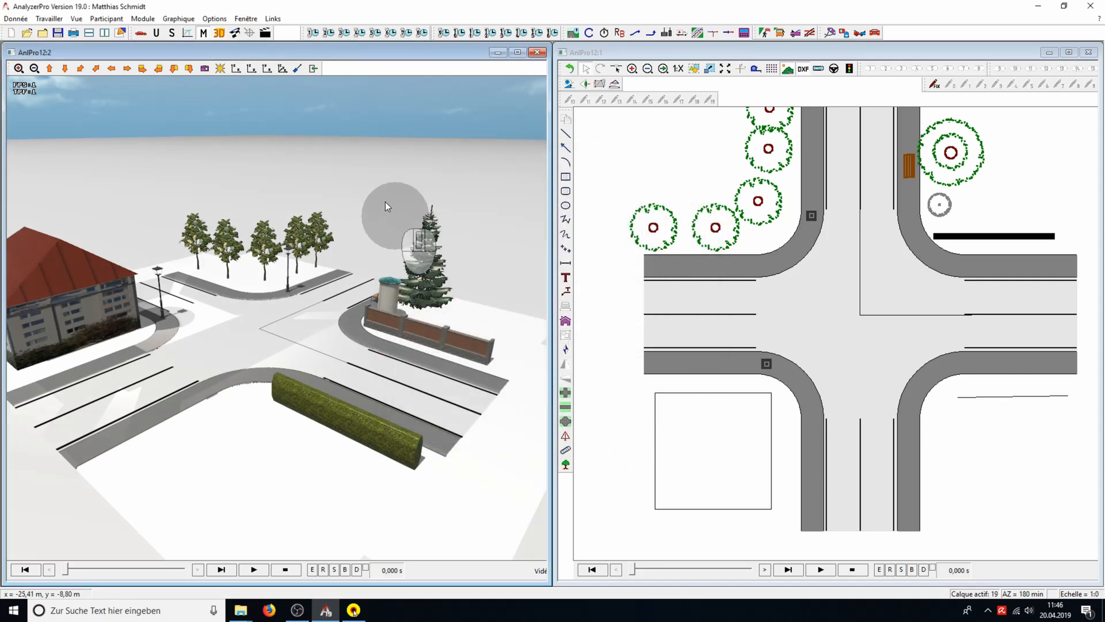
Switch shadow drawing off and back on in the 3D options
left_click(296, 69)
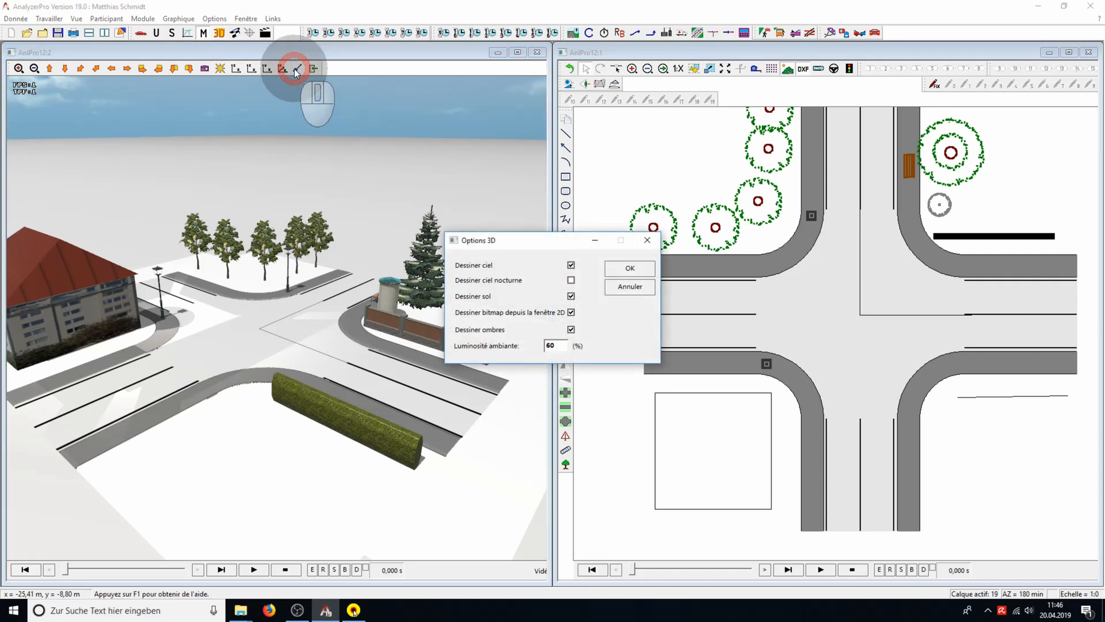
left_click(571, 330)
left_click(571, 330)
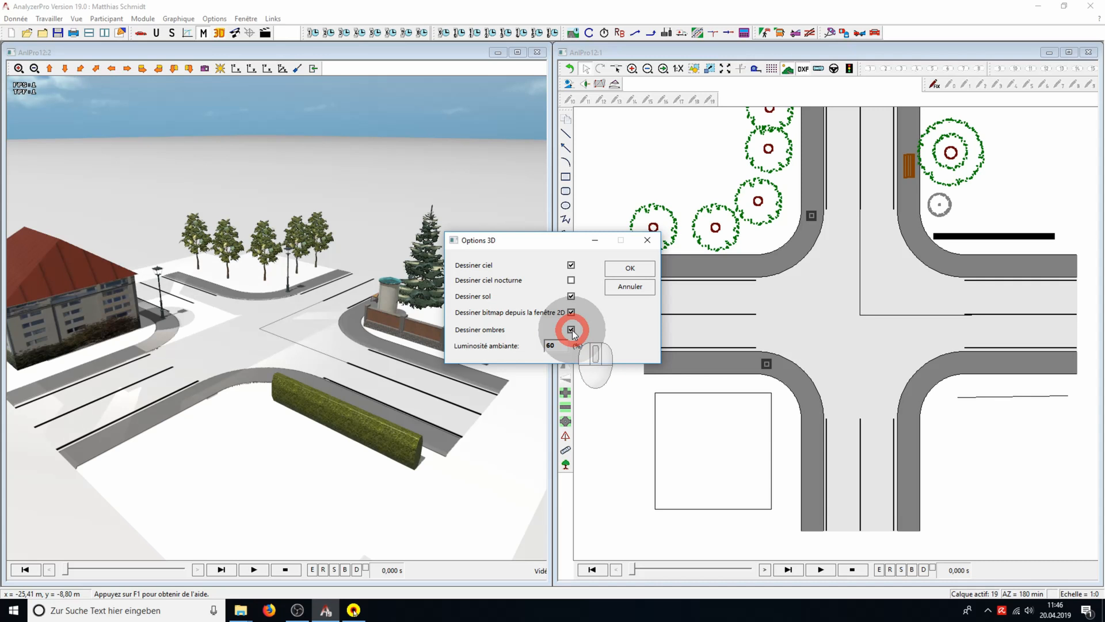
left_click(633, 269)
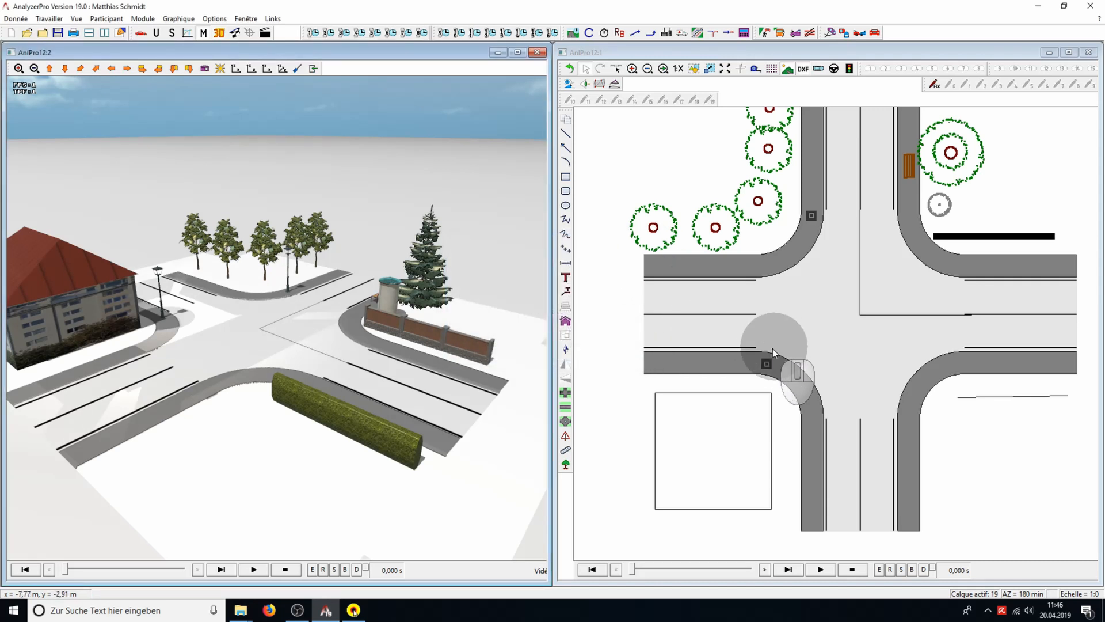
Switch off the light of the street lamp on the left arm's lower sidewalk and view the scene in 3D
left_click(766, 364)
right_click(766, 364)
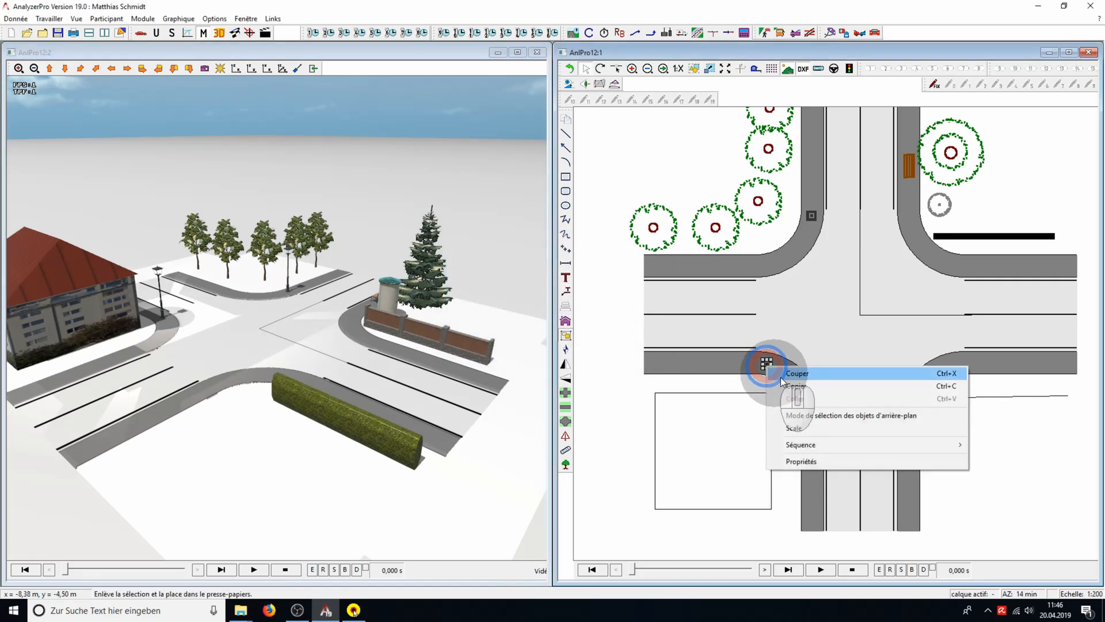
left_click(838, 457)
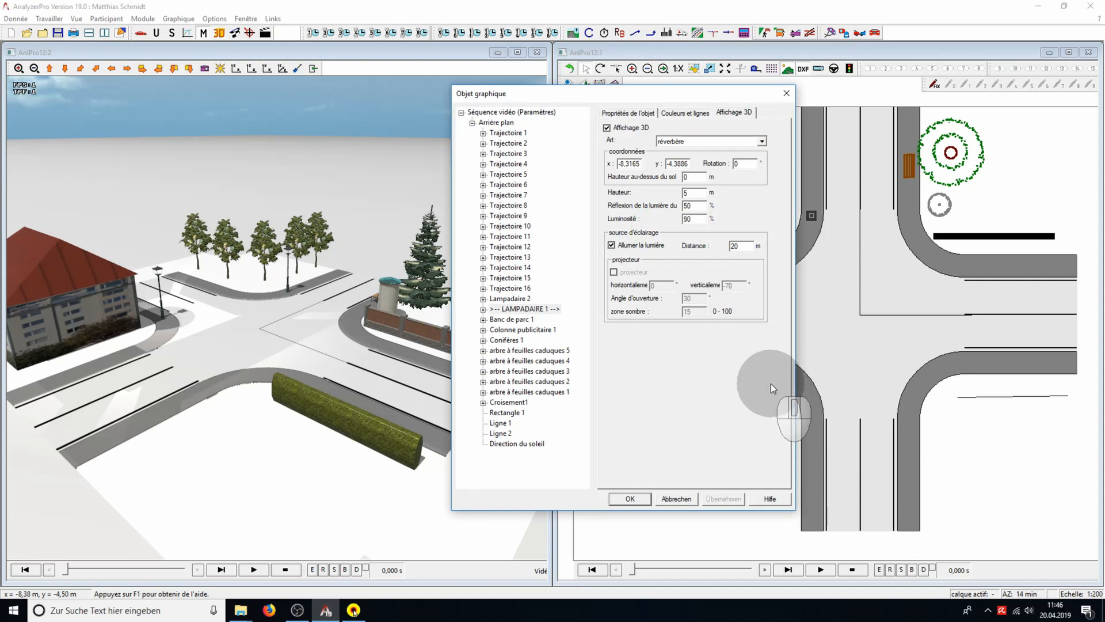
left_click(611, 245)
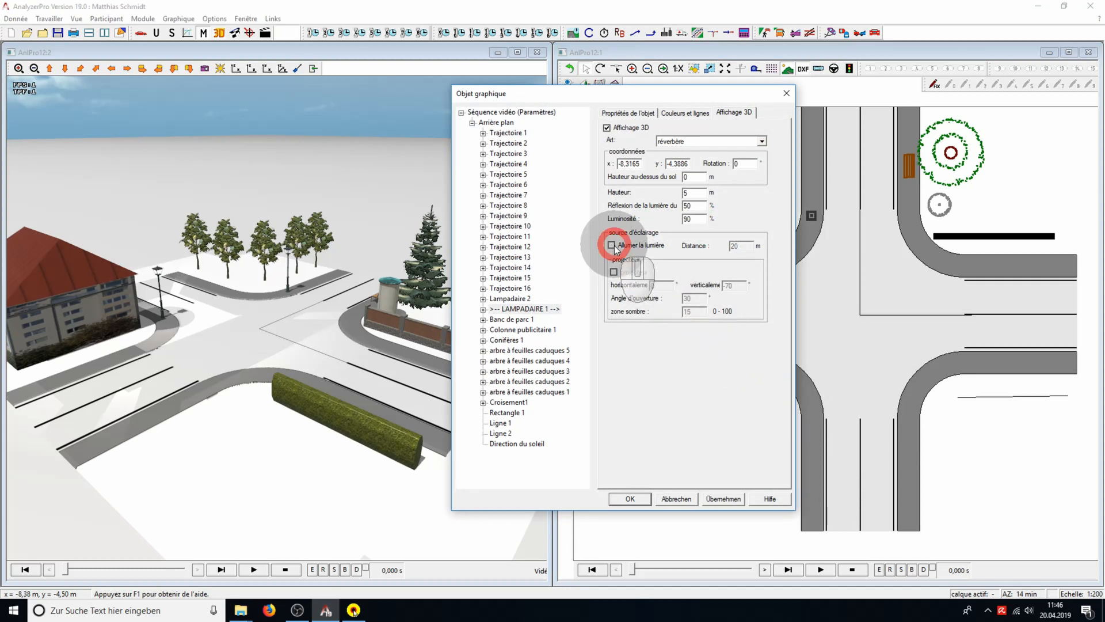
left_click(729, 498)
left_click(631, 498)
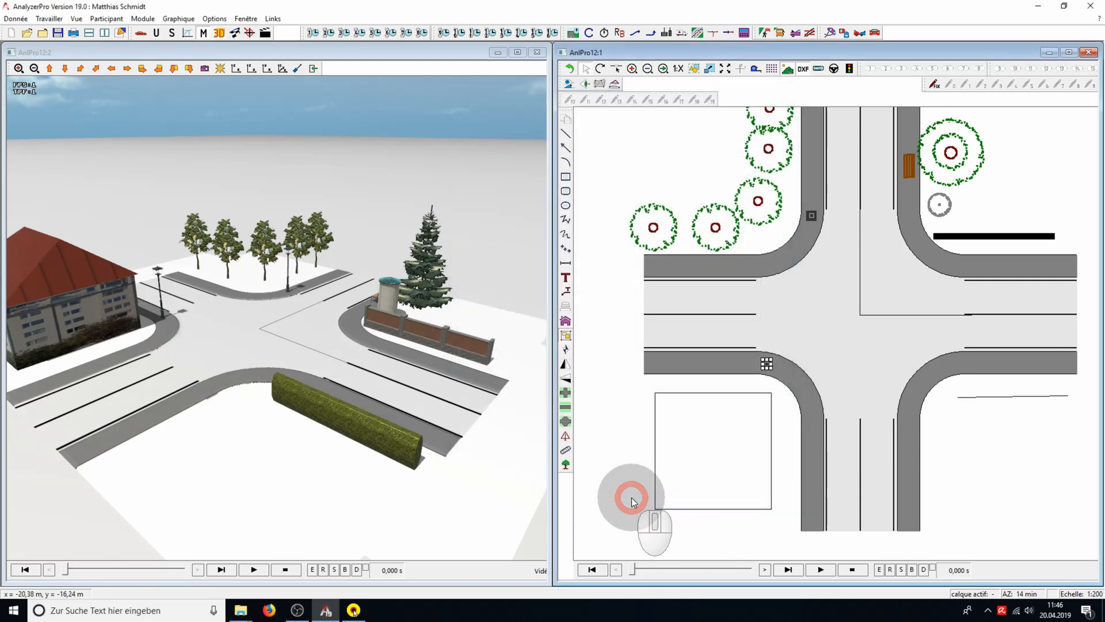
left_click_drag(441, 467, 443, 401)
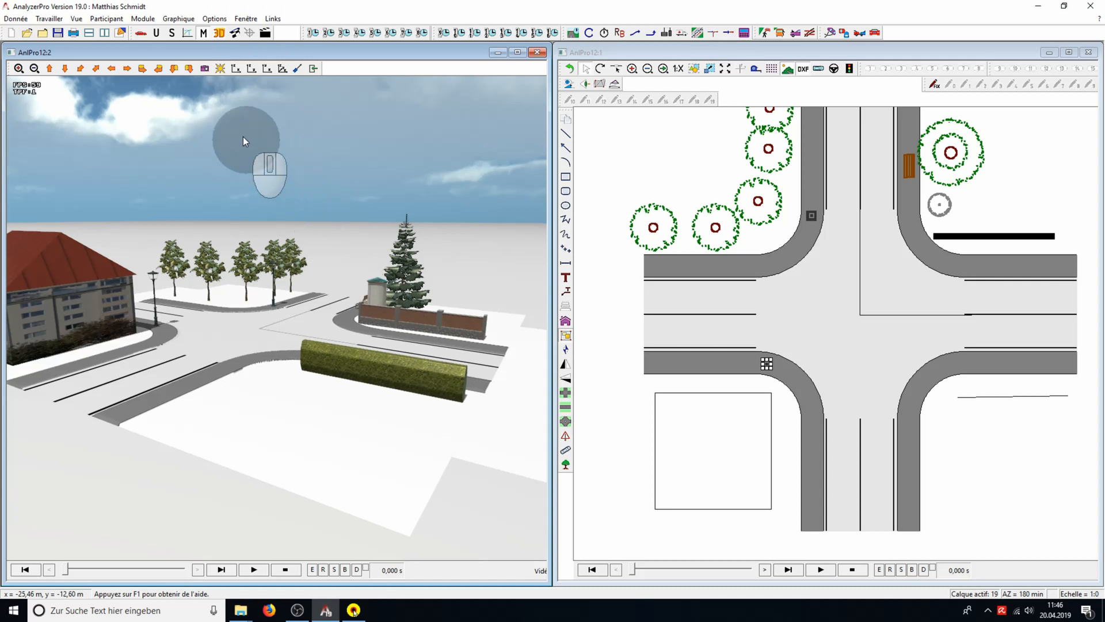
Show the north arrow in the plan, rotate it slightly counter-clockwise and look at the shadows in the 3D view
left_click(220, 69)
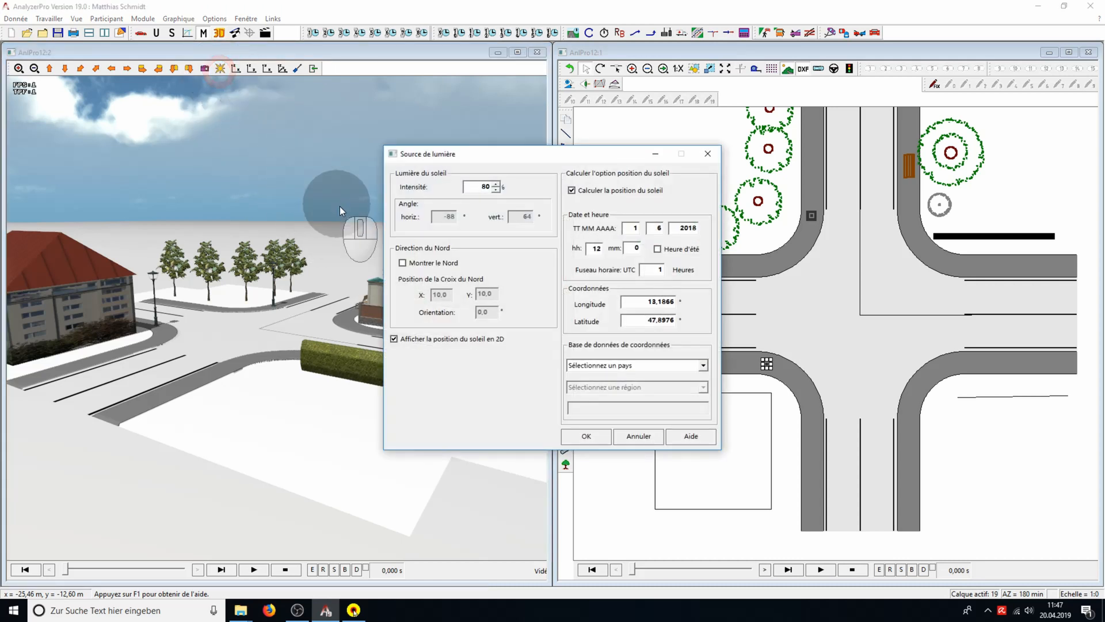
left_click(402, 263)
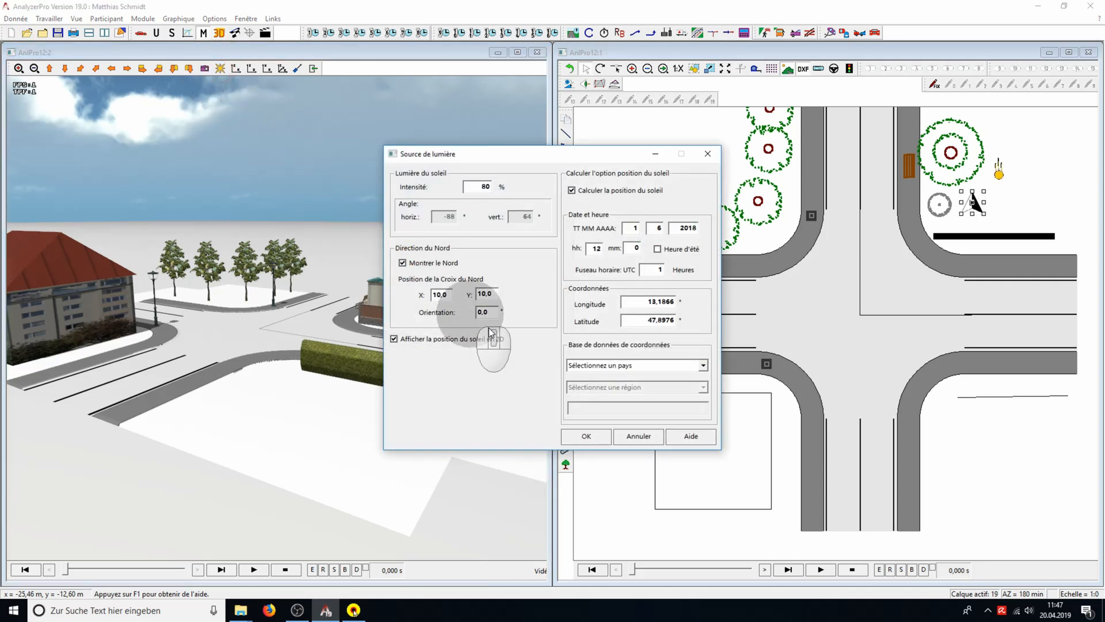
left_click(582, 435)
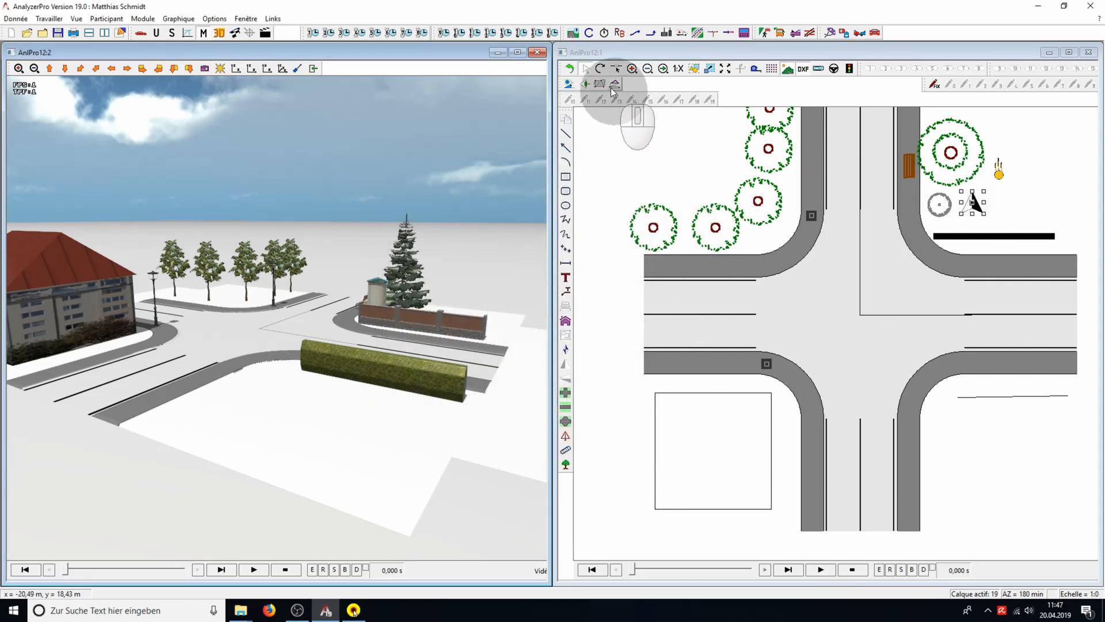
left_click(600, 69)
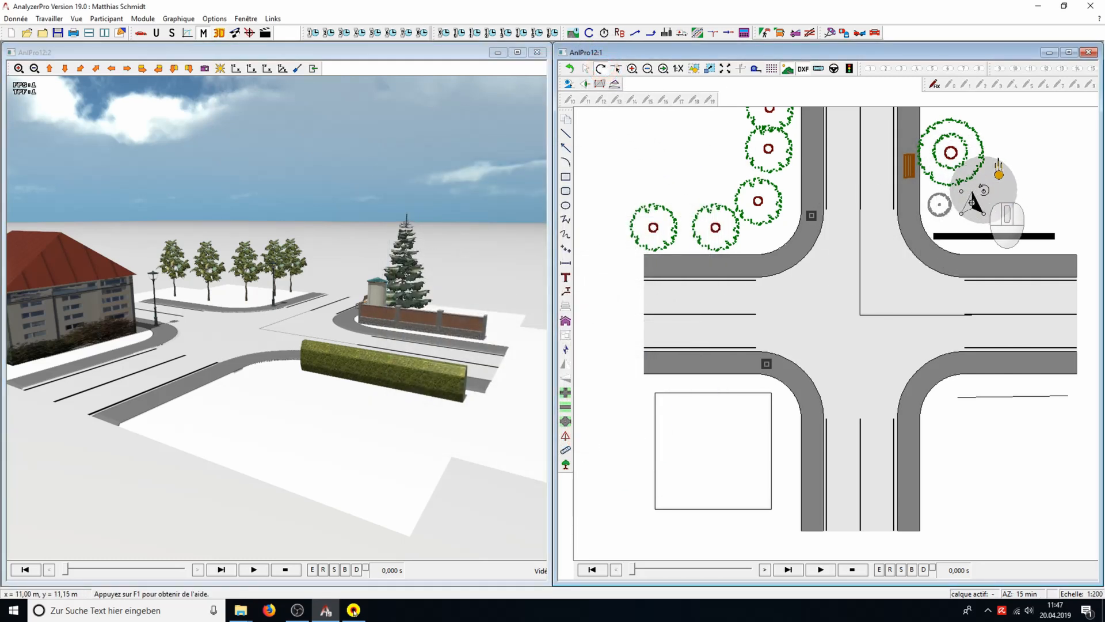
mouse_move(984, 191)
left_mouse_down()
mouse_move(995, 208)
mouse_move(979, 222)
mouse_move(934, 230)
mouse_move(927, 217)
mouse_move(990, 175)
left_mouse_up()
left_click_drag(495, 391, 483, 445)
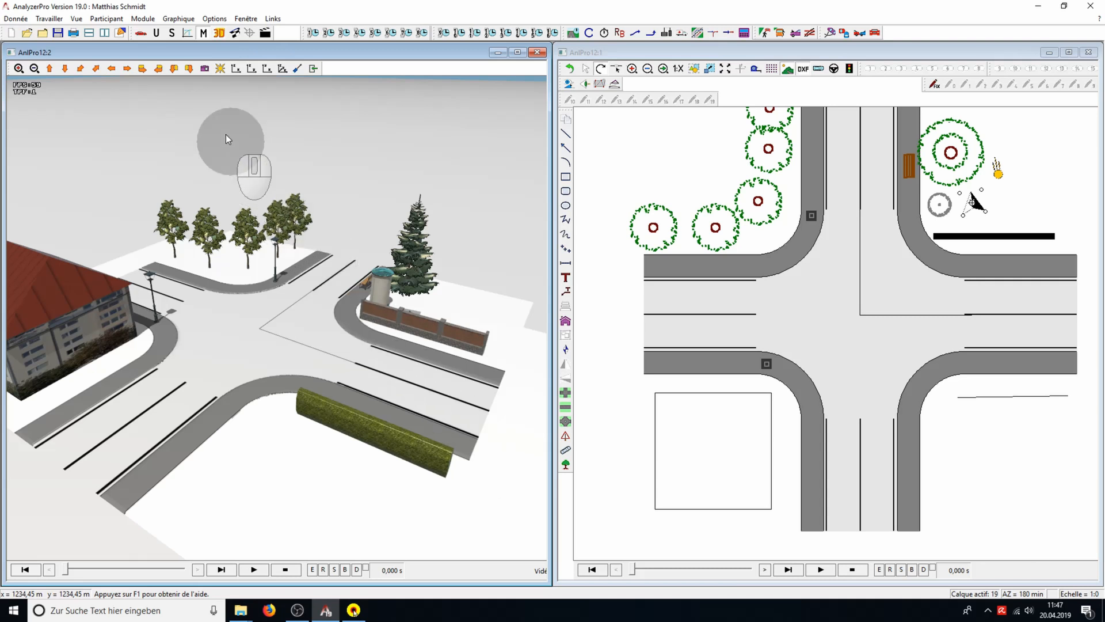
Define participant 1 as a female pedestrian (Piéton, Femme) and apply the participant data
left_click(144, 35)
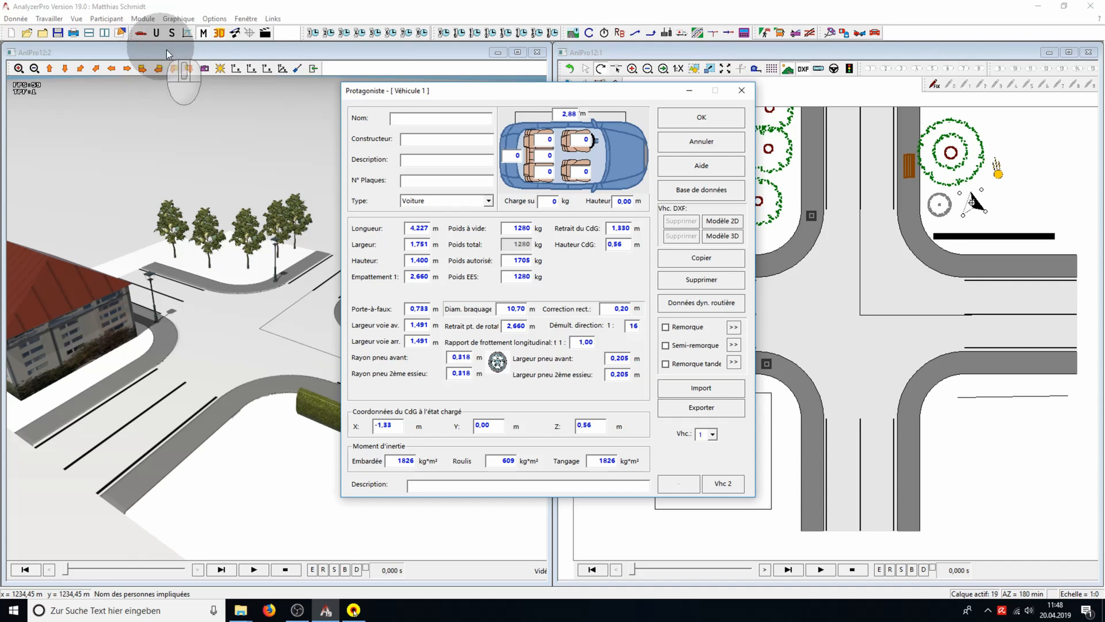
left_click(487, 201)
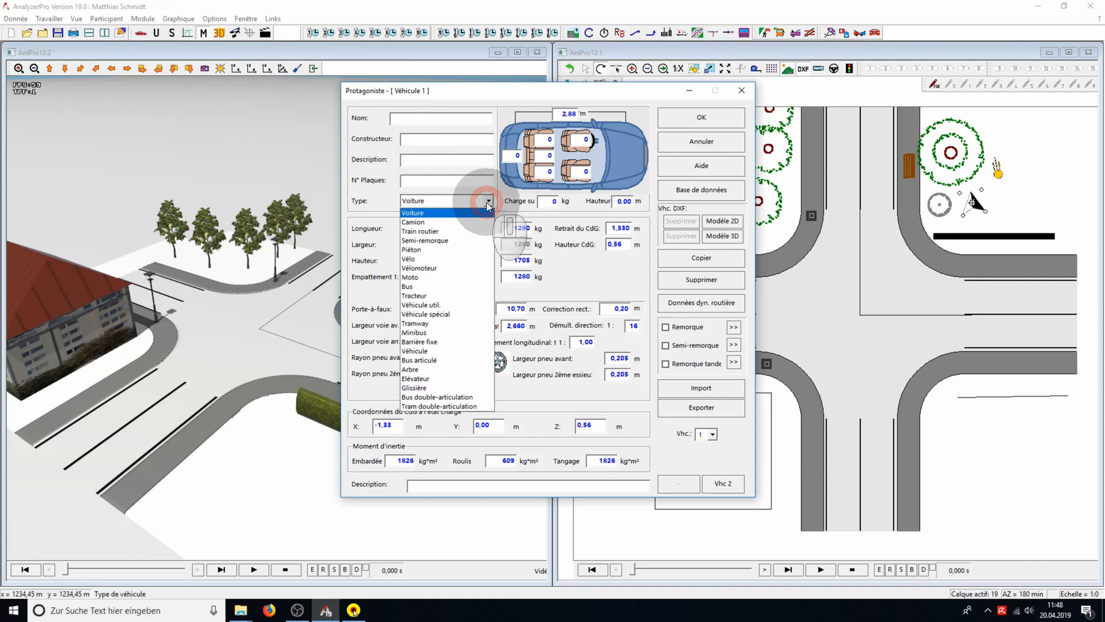
left_click(471, 251)
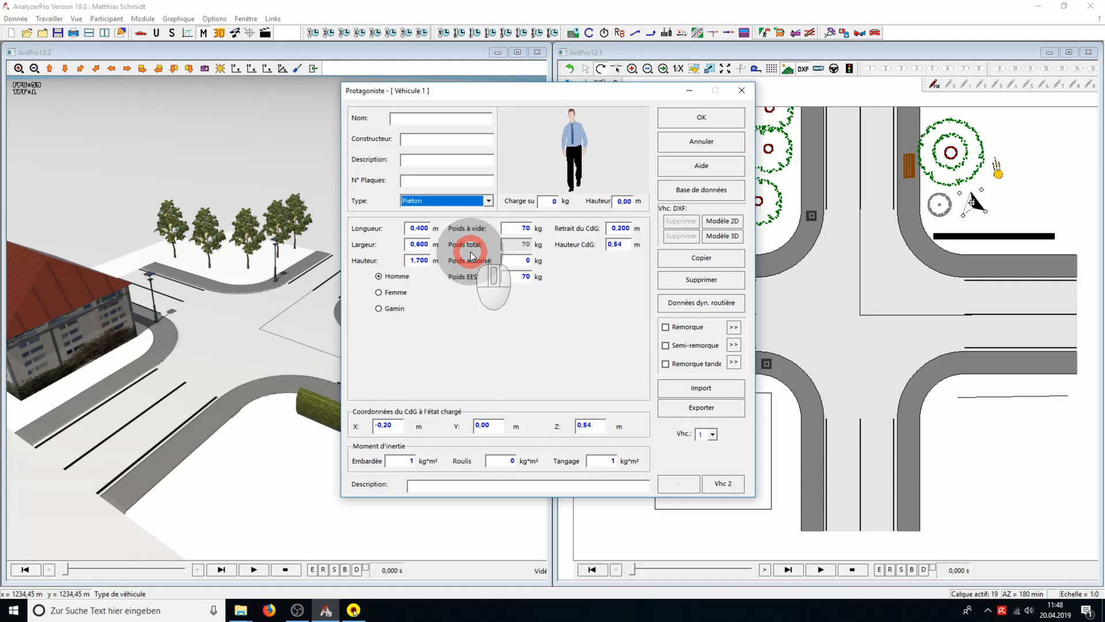
left_click(403, 292)
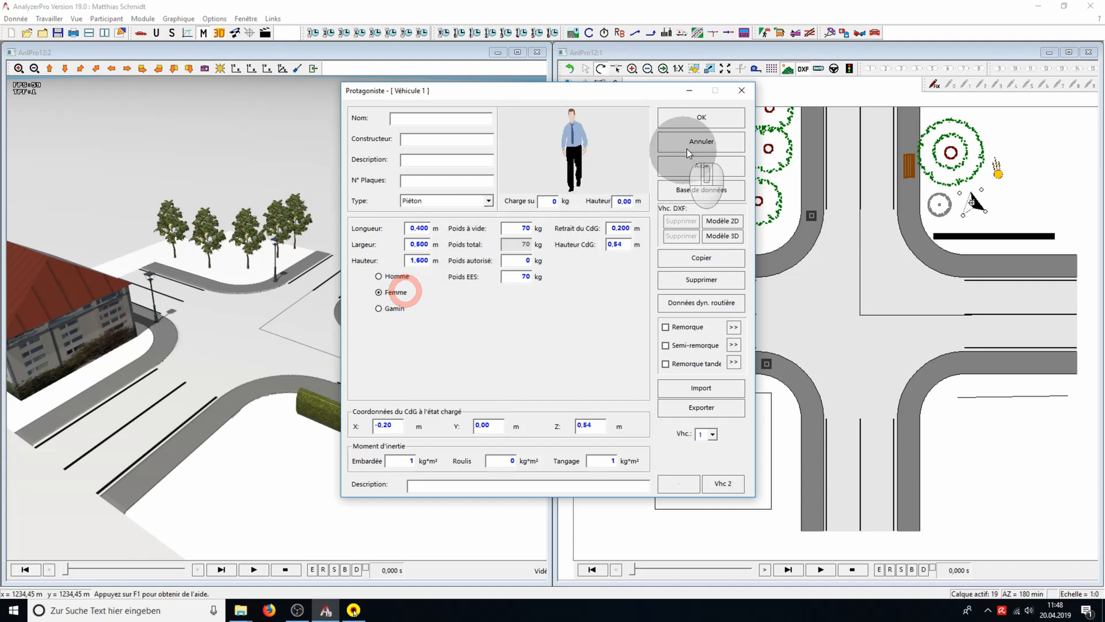
left_click(724, 124)
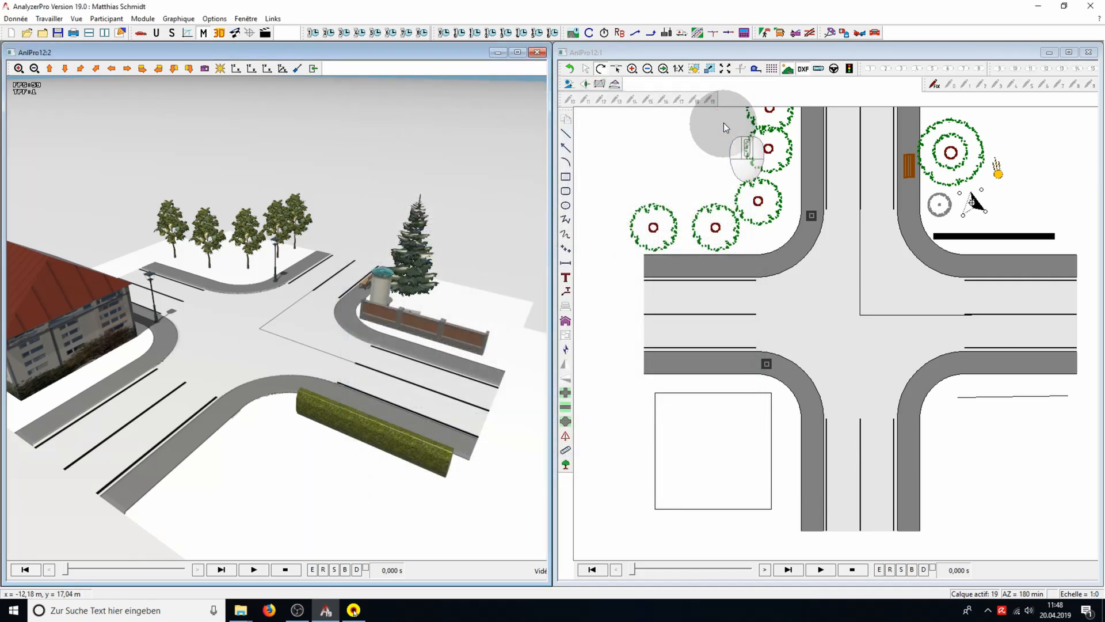
Give participant 1 a first phase with 5 km/h final speed, 5 s duration and 5 km/h initial speed, and calculate it
left_click(314, 33)
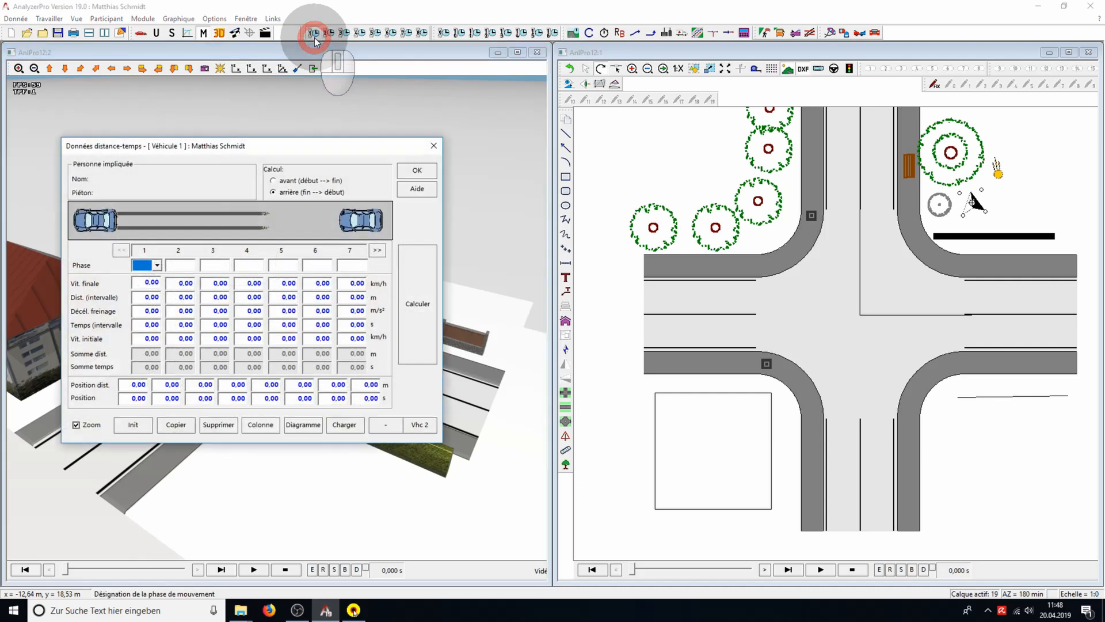
left_click(171, 283)
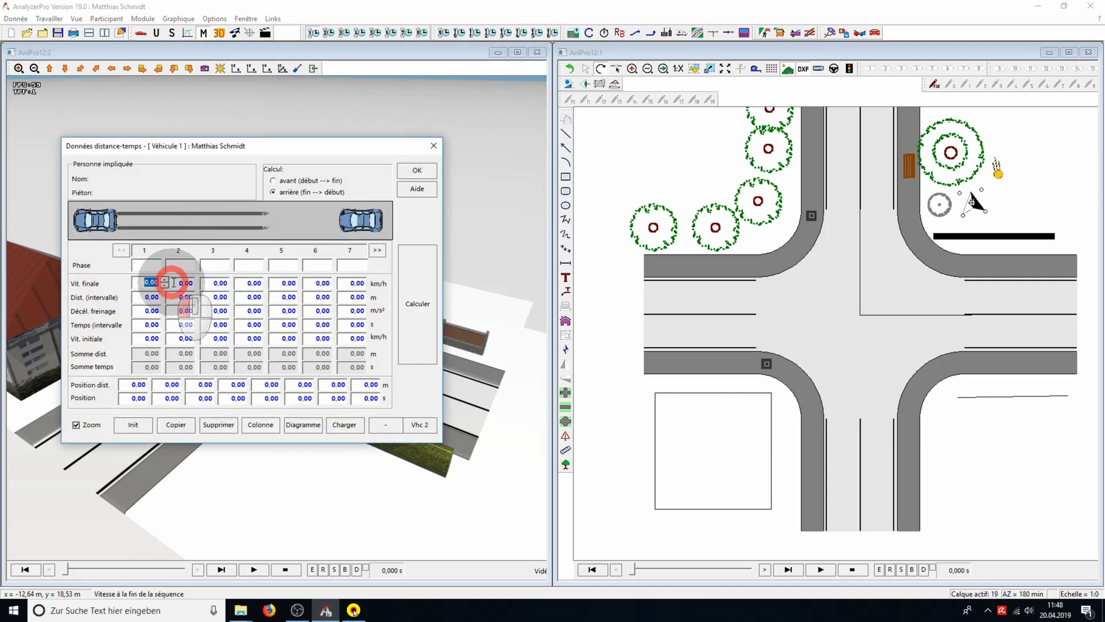
type("5")
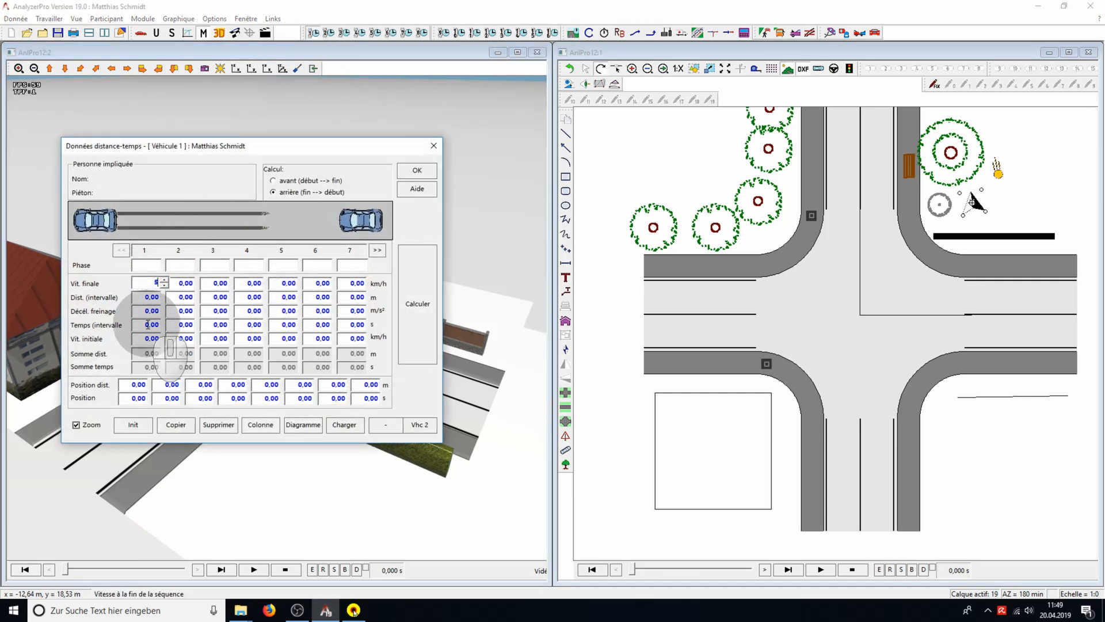
left_click(145, 326)
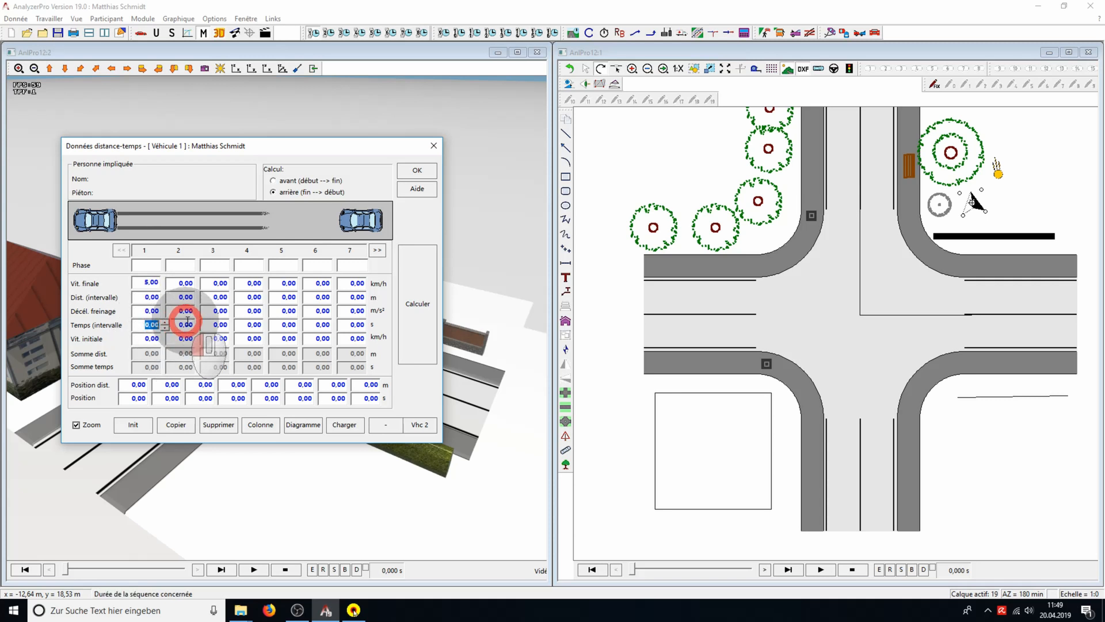
type("5")
left_click(145, 341)
type("5")
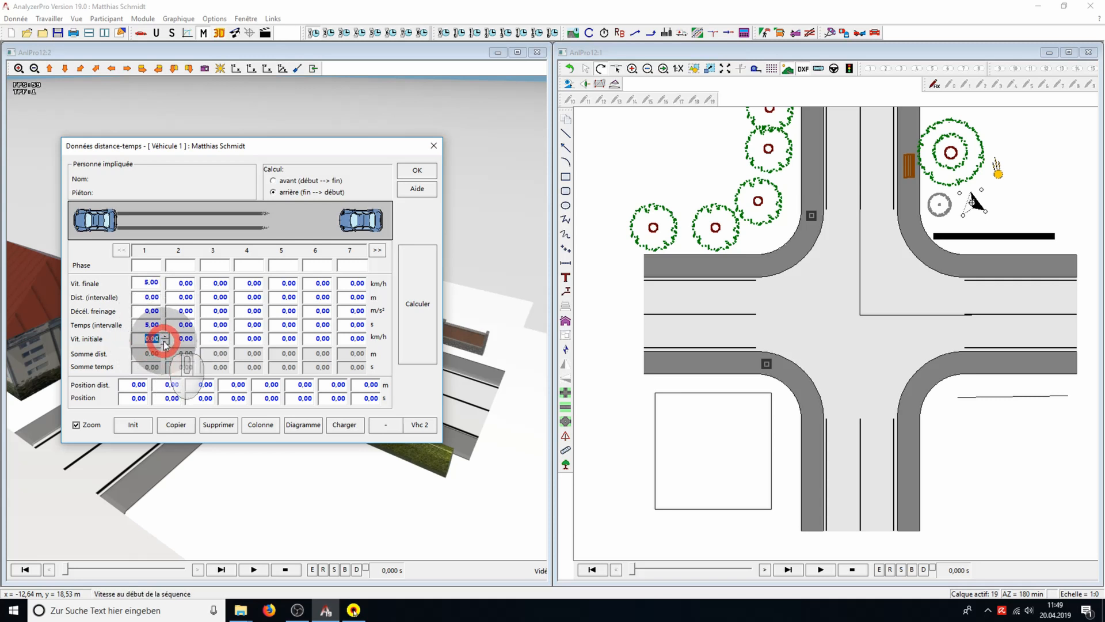
left_click(407, 327)
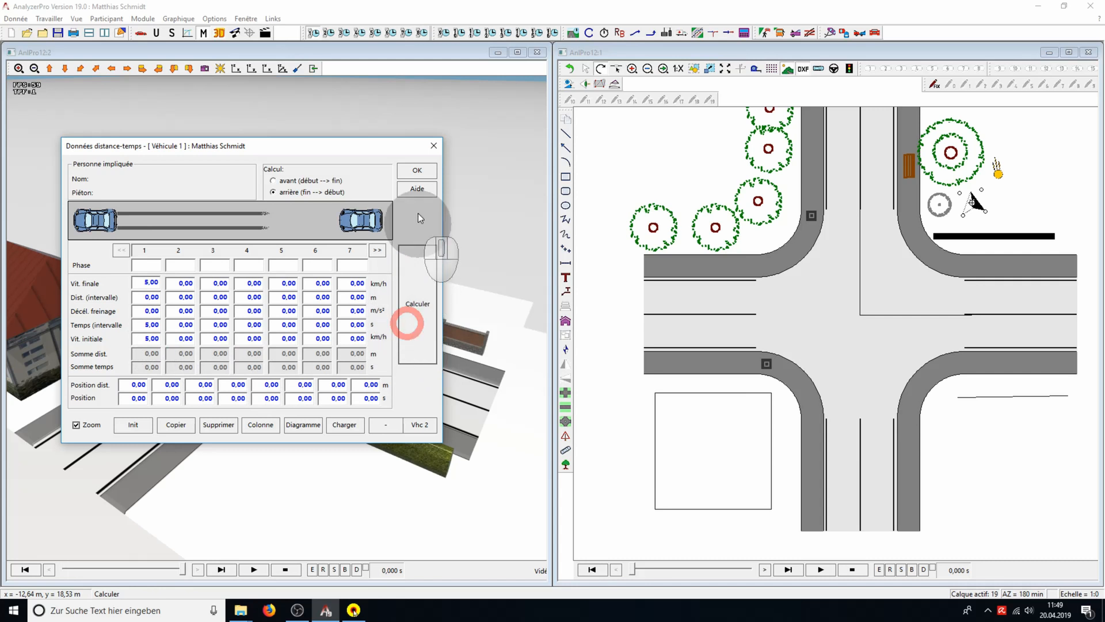
left_click(417, 170)
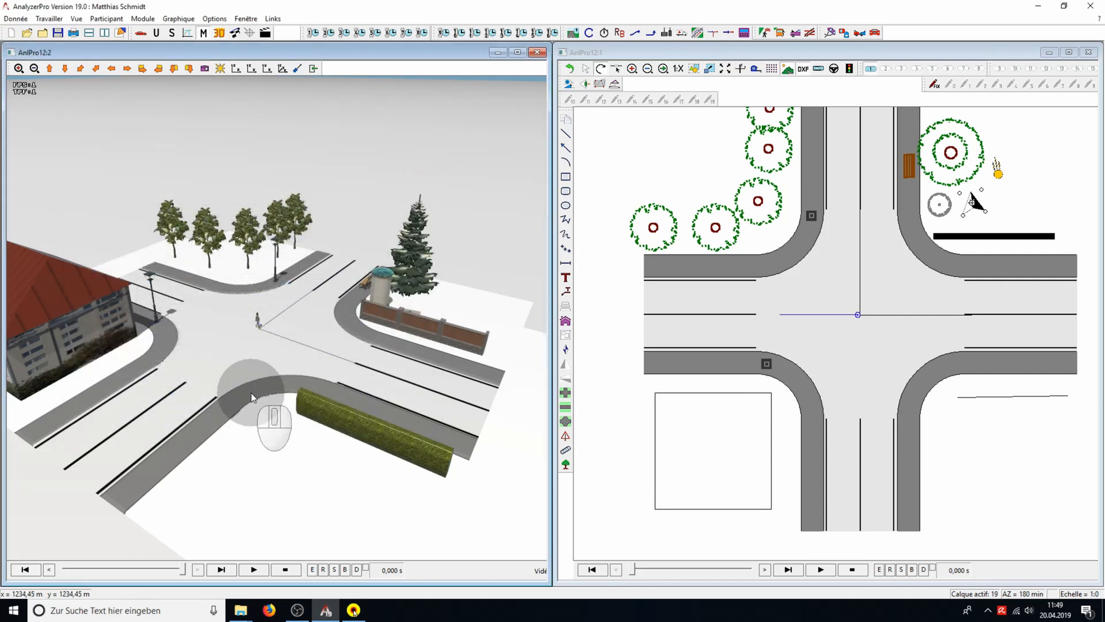
Move the pedestrian's path in the plan to start on the intersection's lower-left sidewalk corner, and play the walk from the start in 3D
left_click(817, 315)
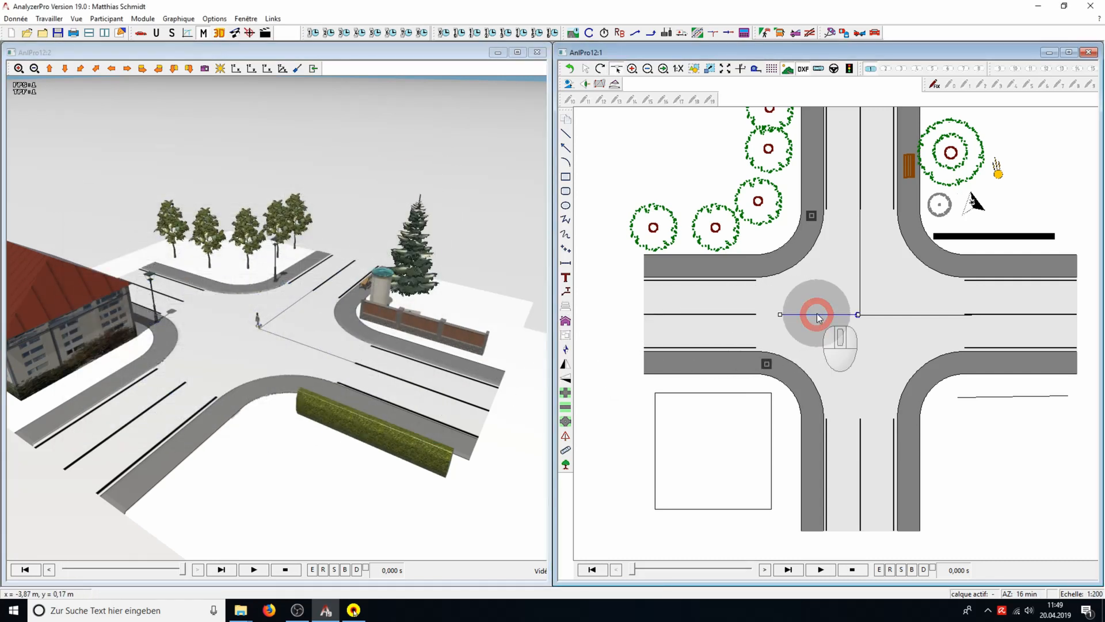
left_click_drag(815, 313, 820, 368)
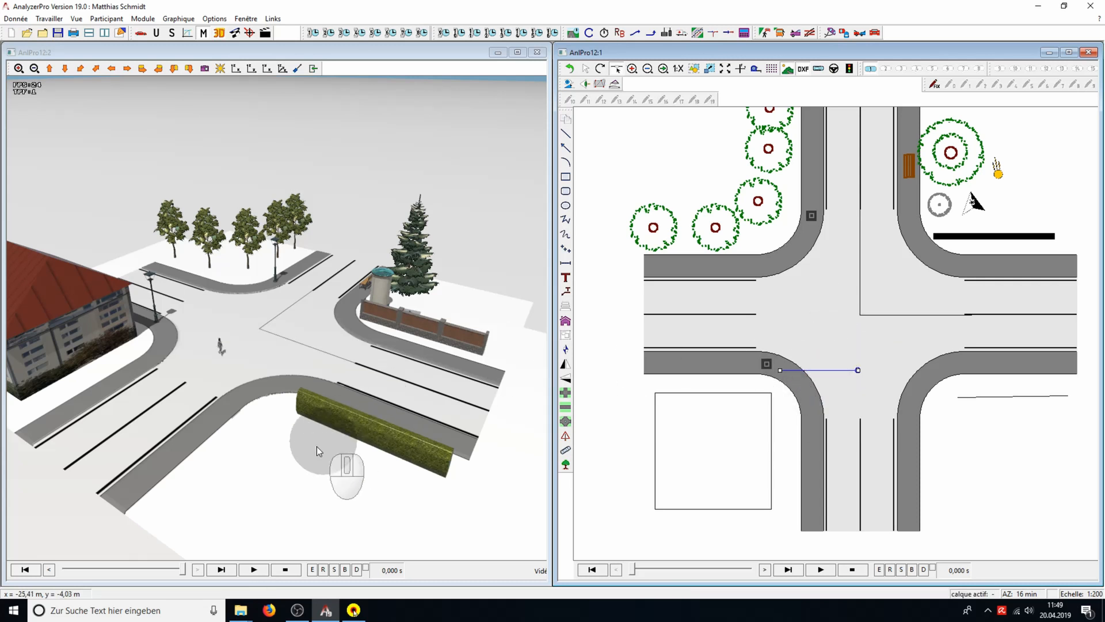
left_click(26, 569)
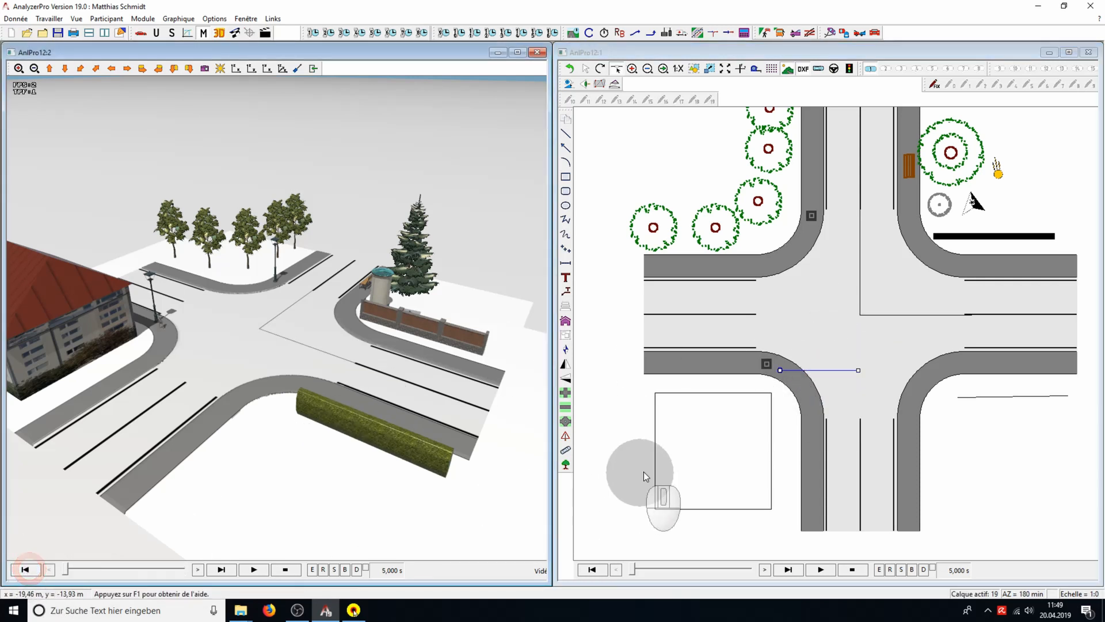
left_click(253, 567)
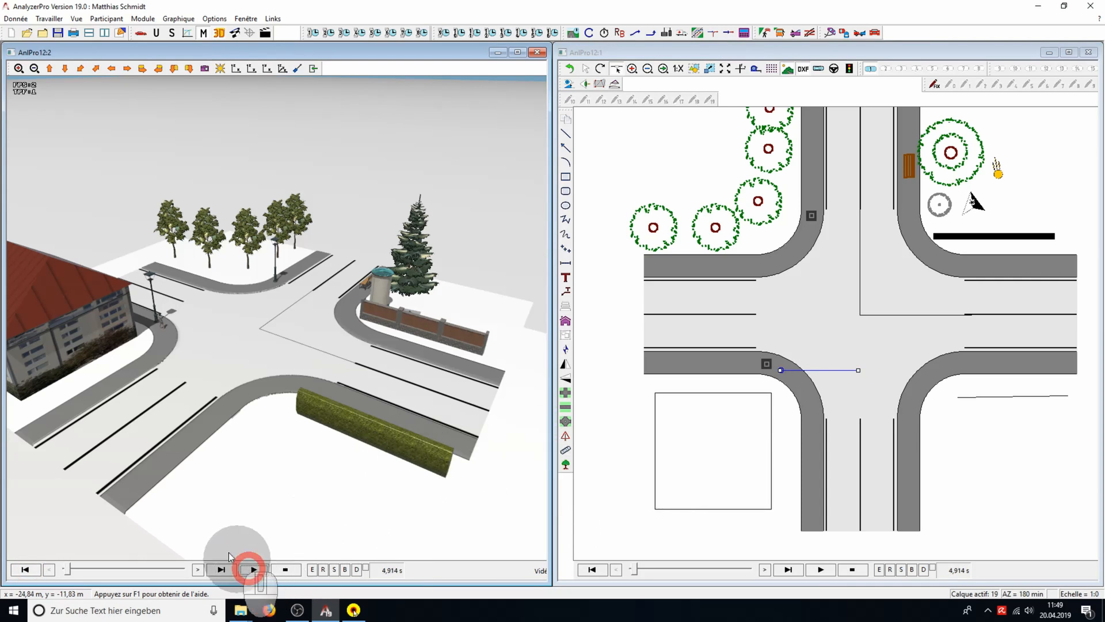
scroll(143, 416, "up", 5)
left_click_drag(147, 482, 251, 424)
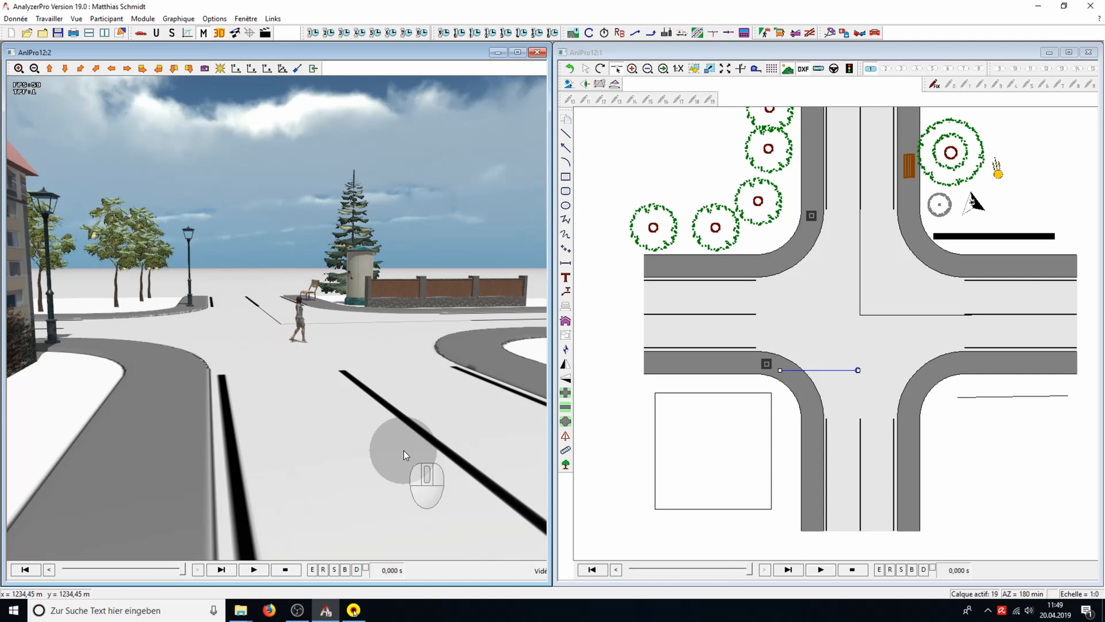
Return the animation to its start and make the 3D camera position relative to participant 1
left_click(24, 570)
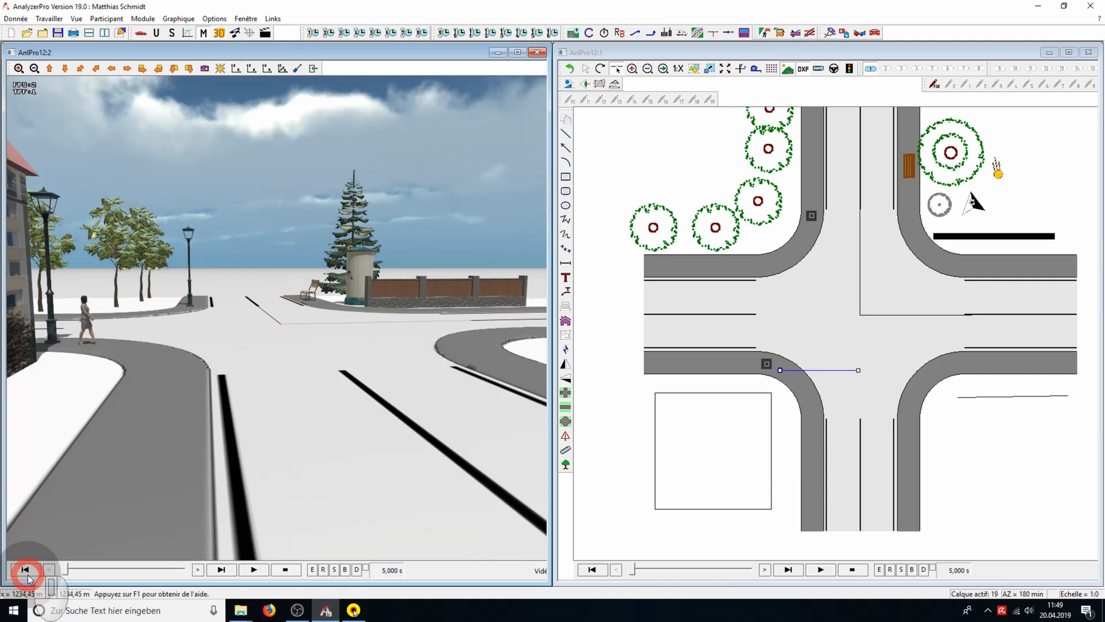
left_click(204, 68)
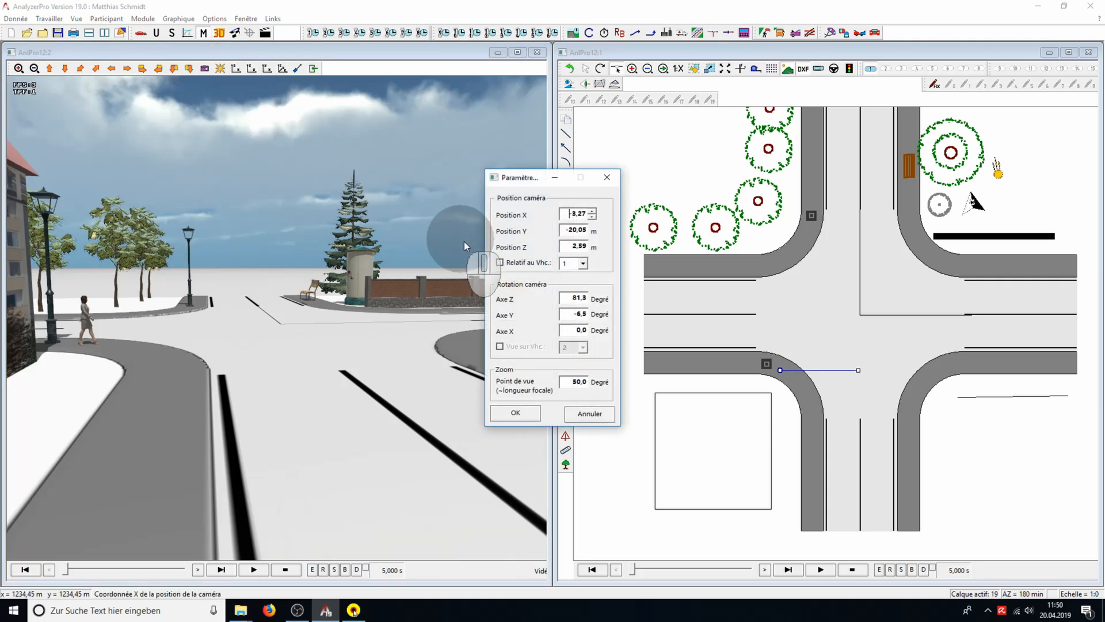
left_click(500, 263)
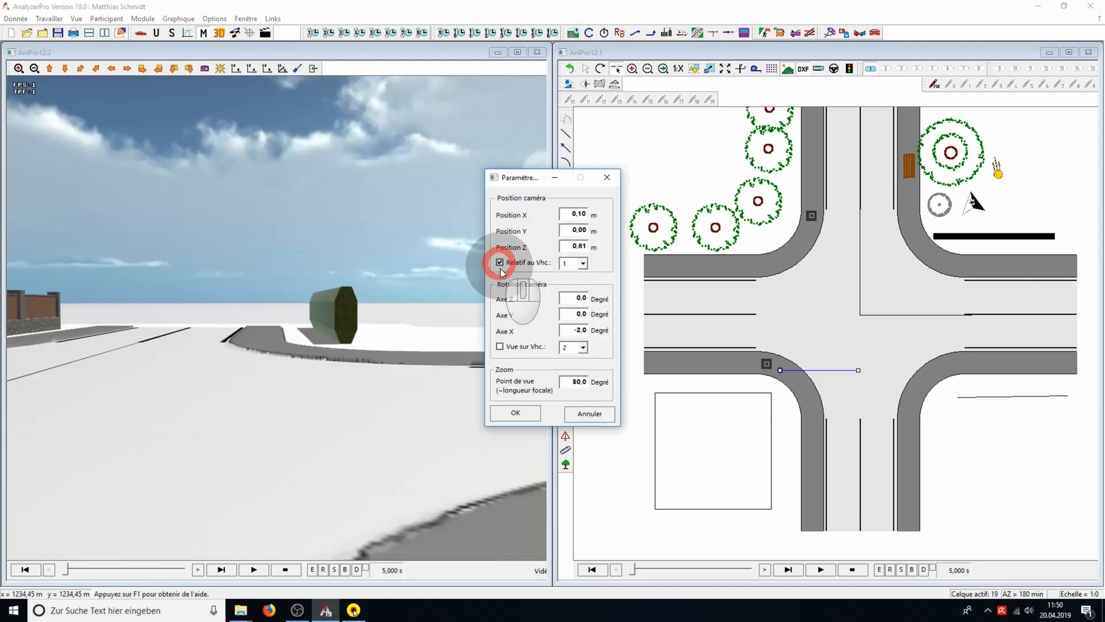
left_click(533, 417)
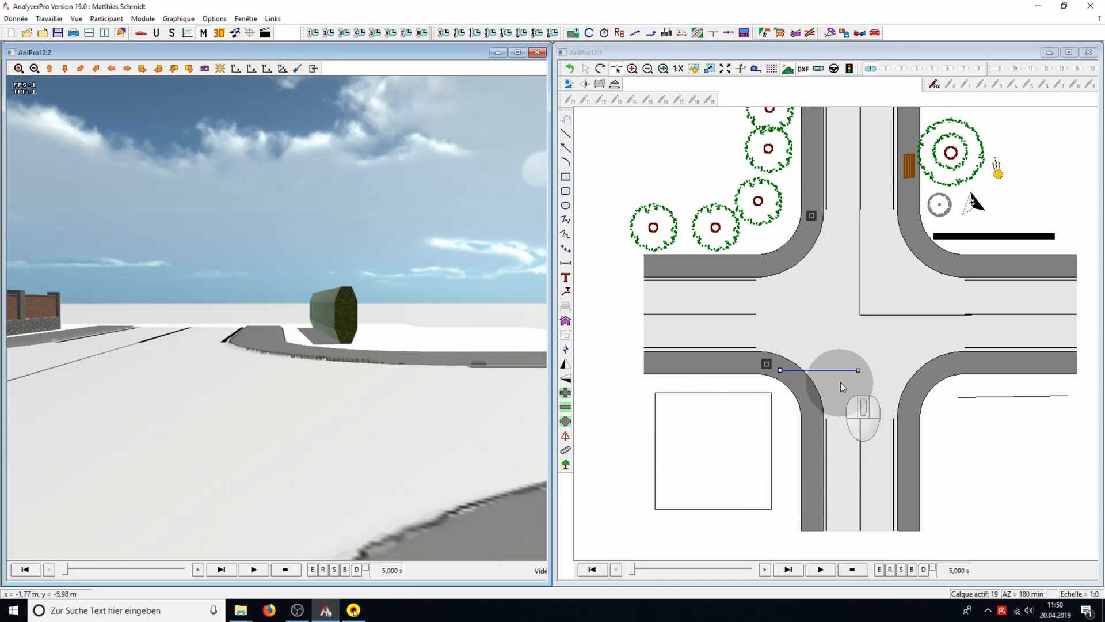
Turn the pedestrian's path diagonally towards the intersection's centre and play the walk from the pedestrian's viewpoint
left_click_drag(859, 372, 839, 321)
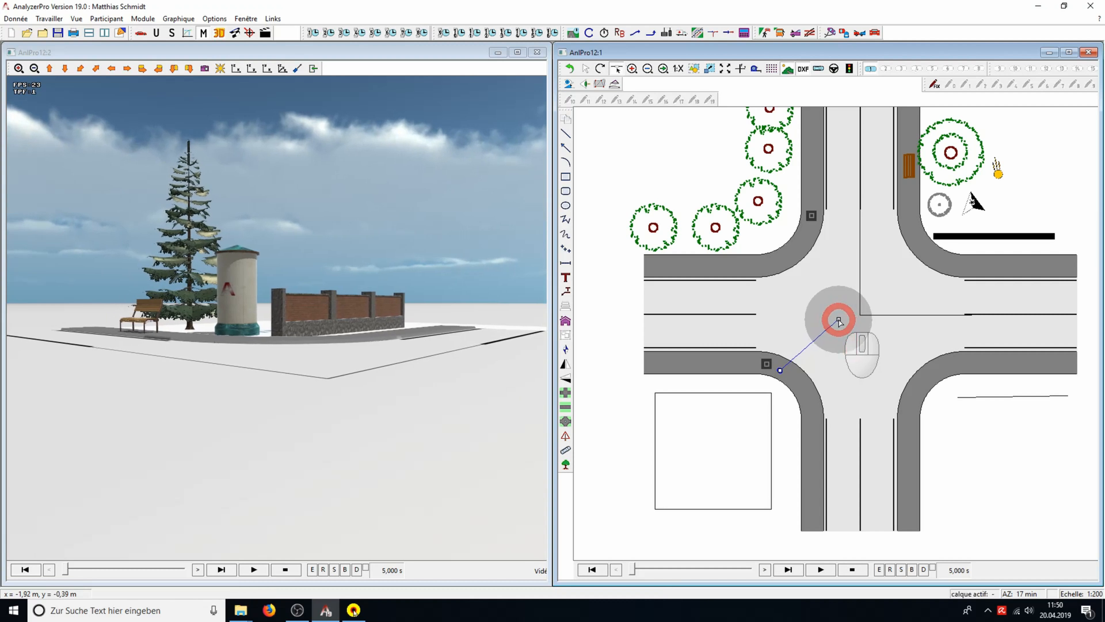
left_click(262, 570)
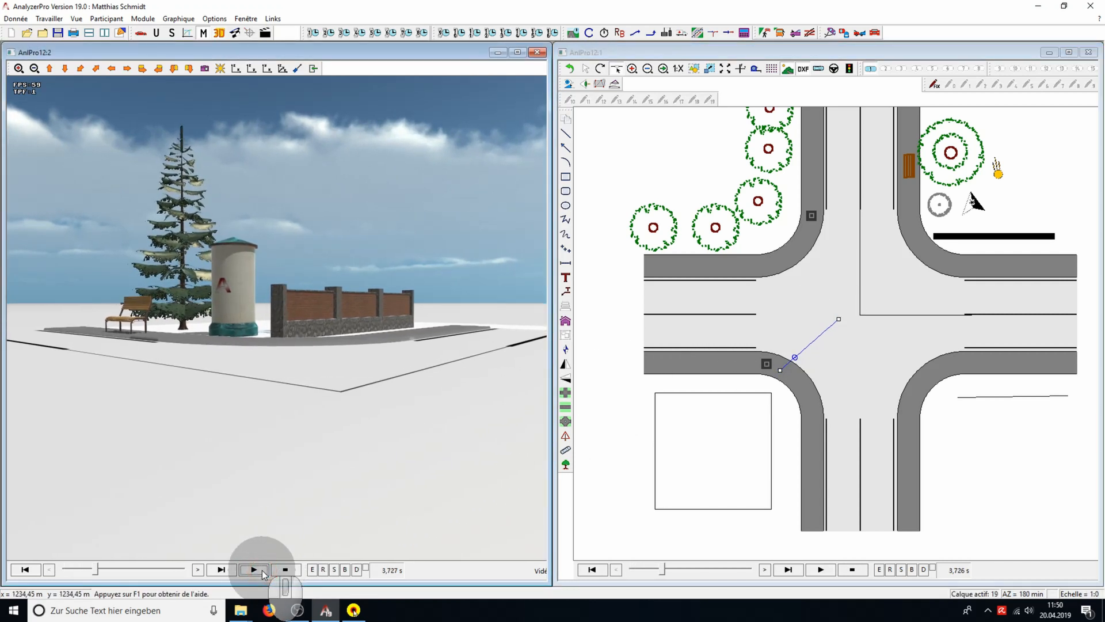